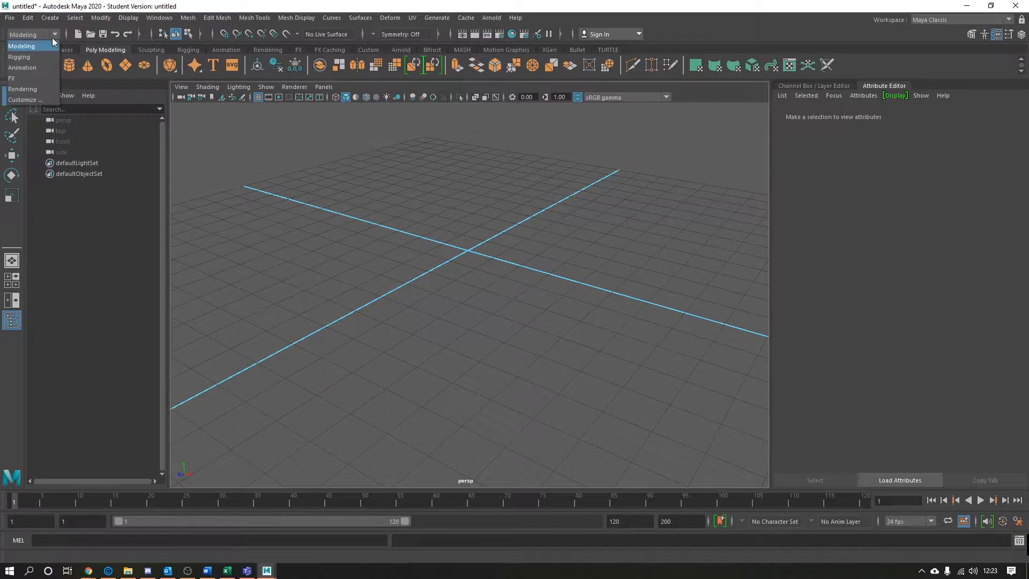
- Switch the menu set to FX
click(24, 68)
click(24, 40)
click(27, 80)
- Create a polygon sphere and place it enlarged above the centre of the grid
scroll(318, 201, down, 3)
click(32, 64)
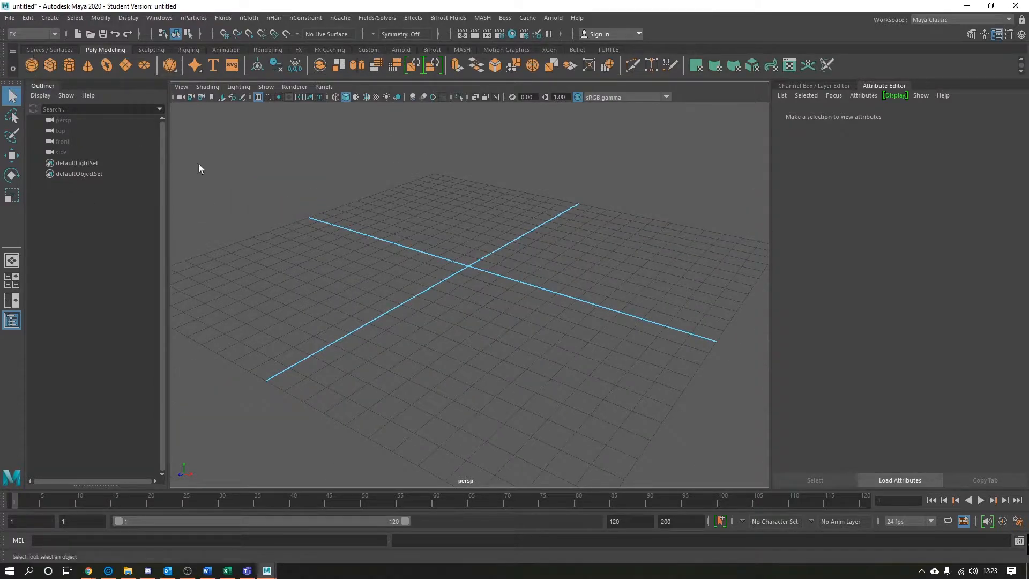
key(r)
scroll(468, 237, up, 2)
drag(468, 236, 488, 159)
key(w)
key(f)
alt+drag(472, 284, 435, 289)
scroll(483, 281, up, 3)
- Emit nParticles from the sphere with Emit from Object and play the simulation
click(194, 18)
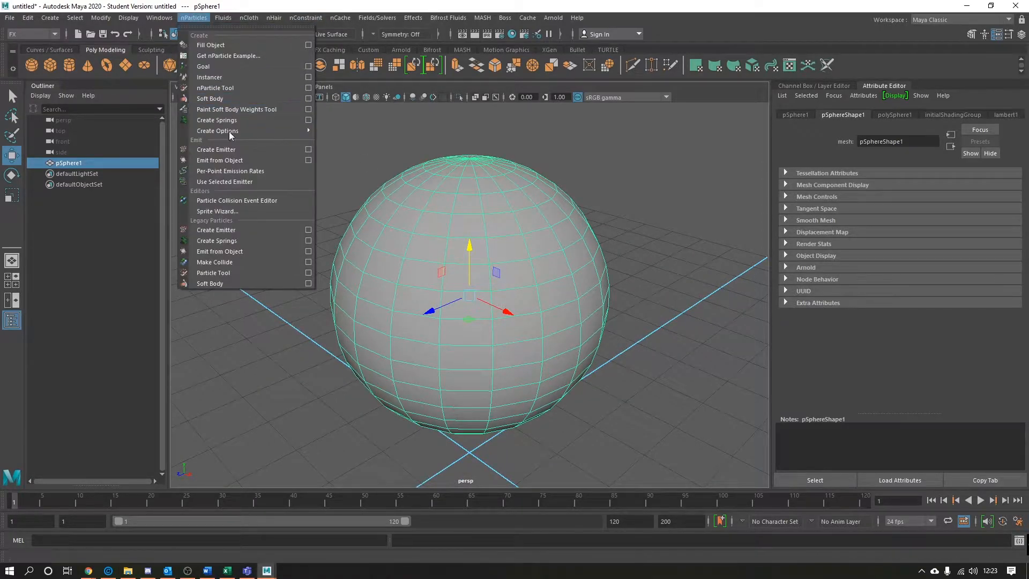
click(247, 160)
key(alt+v)
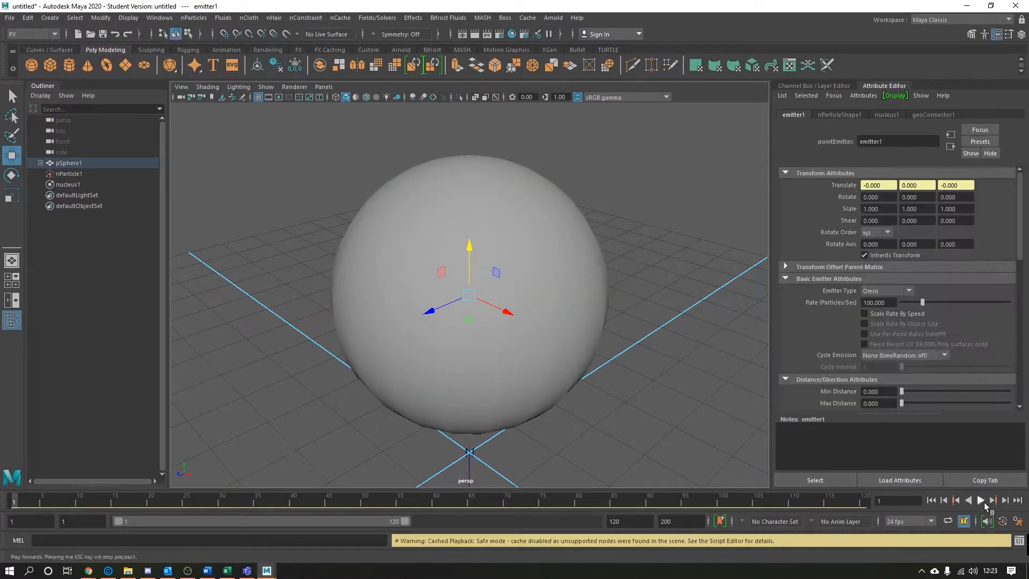
scroll(450, 248, up, 5)
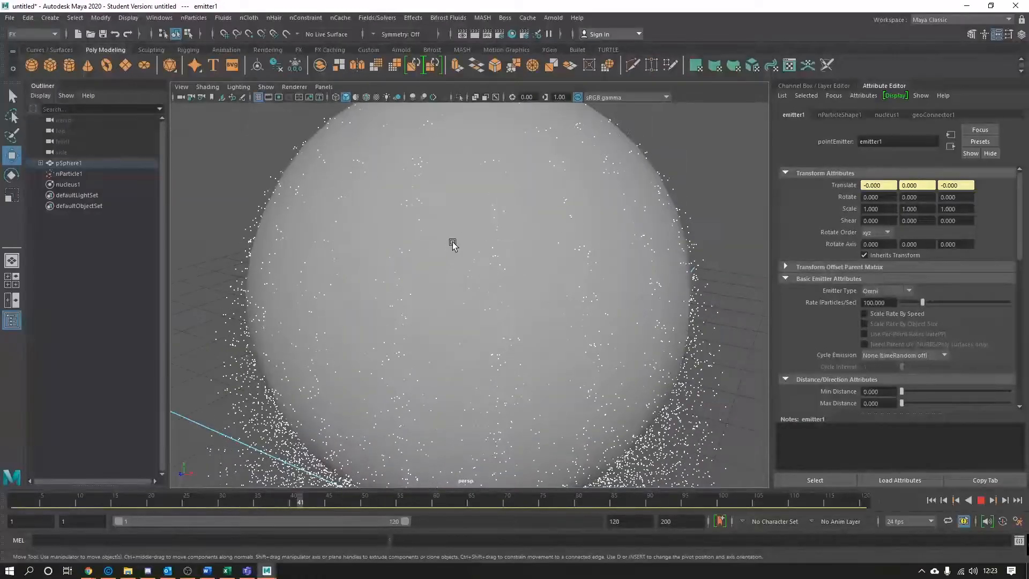
click(423, 241)
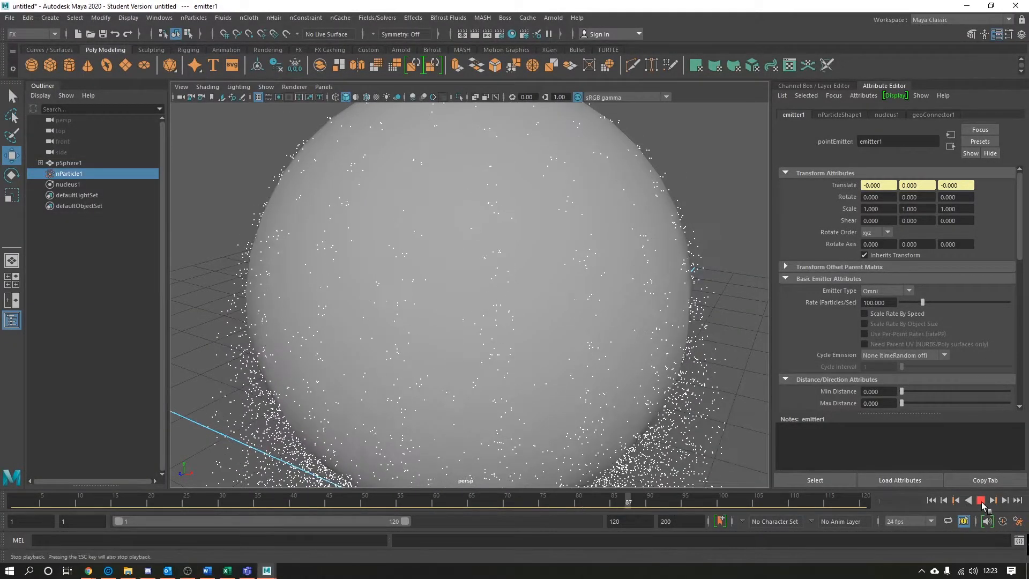
click(981, 501)
scroll(494, 269, down, 5)
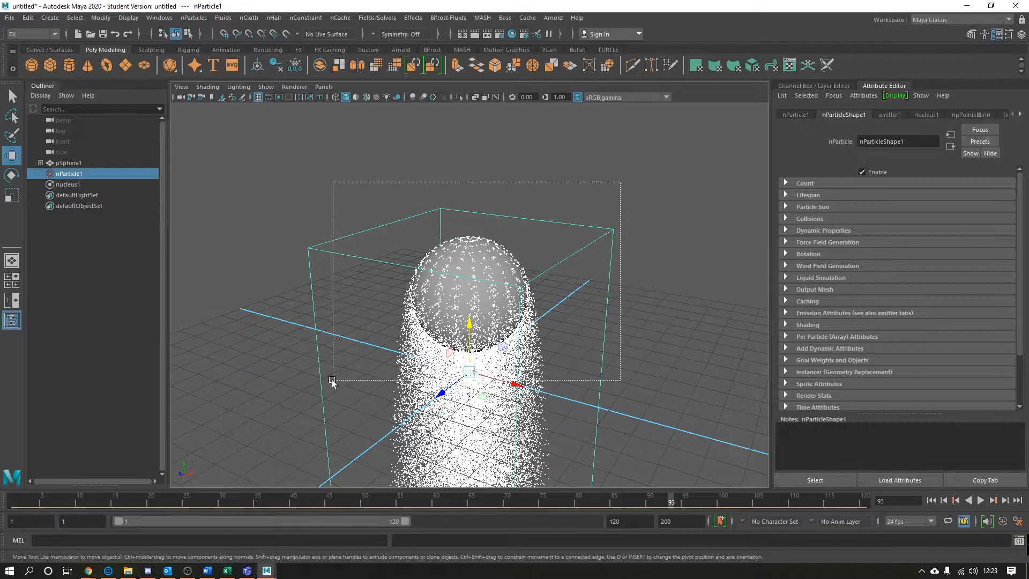
- Delete the sphere together with its particle system to empty the scene
key(Delete)
scroll(339, 381, down, 8)
key(ctrl+n)
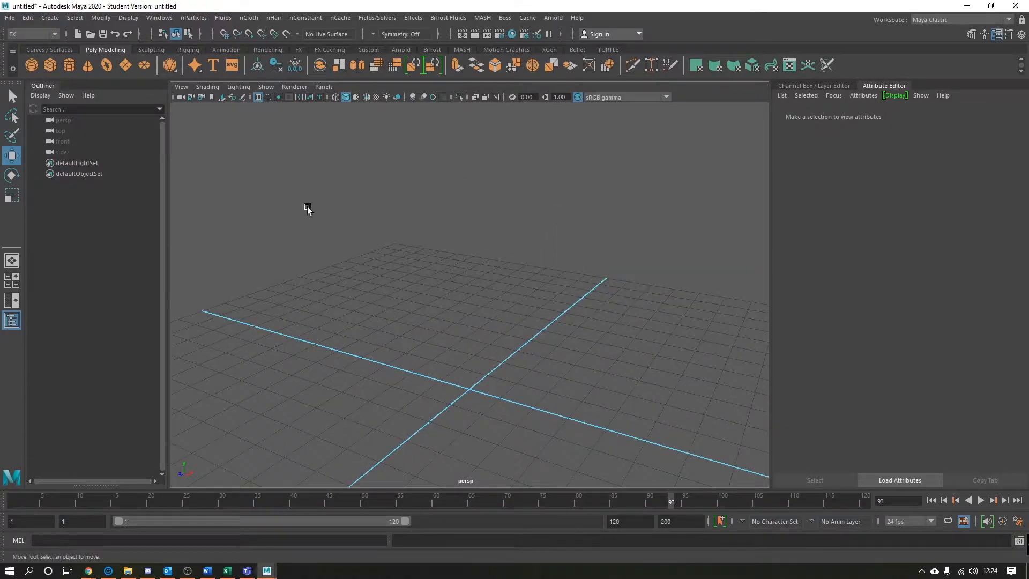
- Create a polygon plane and raise it above the grid
click(144, 67)
key(r)
key(w)
drag(470, 352, 470, 155)
key(r)
key(f)
alt+drag(483, 210, 487, 291)
scroll(454, 323, down, 5)
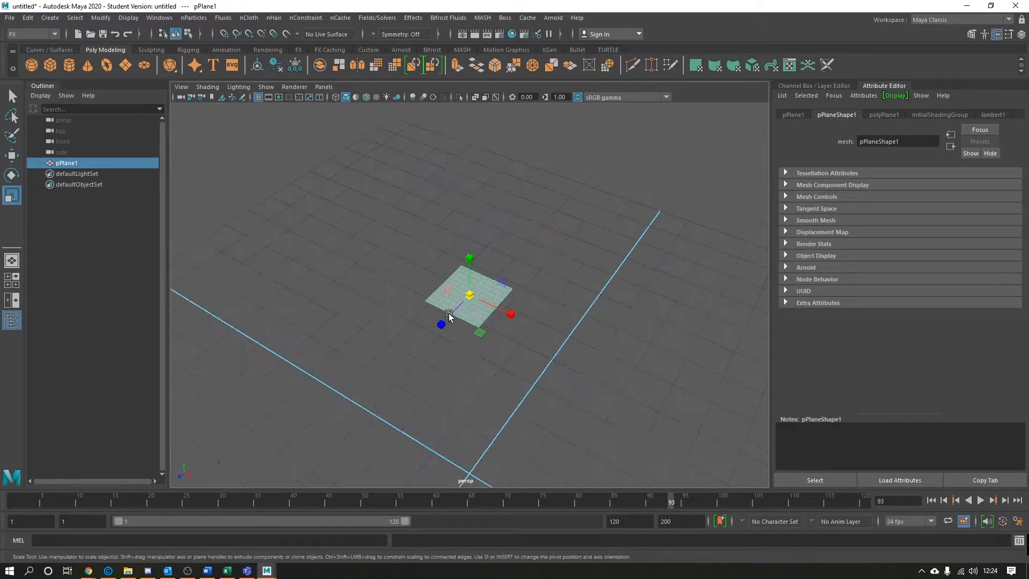
- Scale the plane up evenly to several times its size
drag(441, 323, 568, 191)
key(ctrl+z)
drag(459, 286, 755, 223)
- Set the plane's width and height subdivisions to 1
click(883, 114)
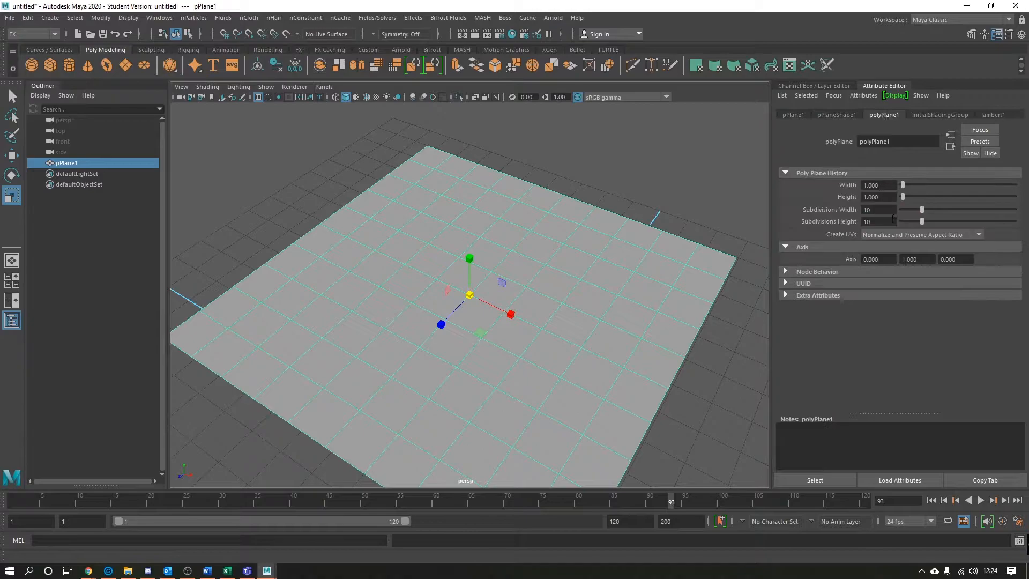
drag(909, 221, 840, 231)
scroll(562, 310, down, 5)
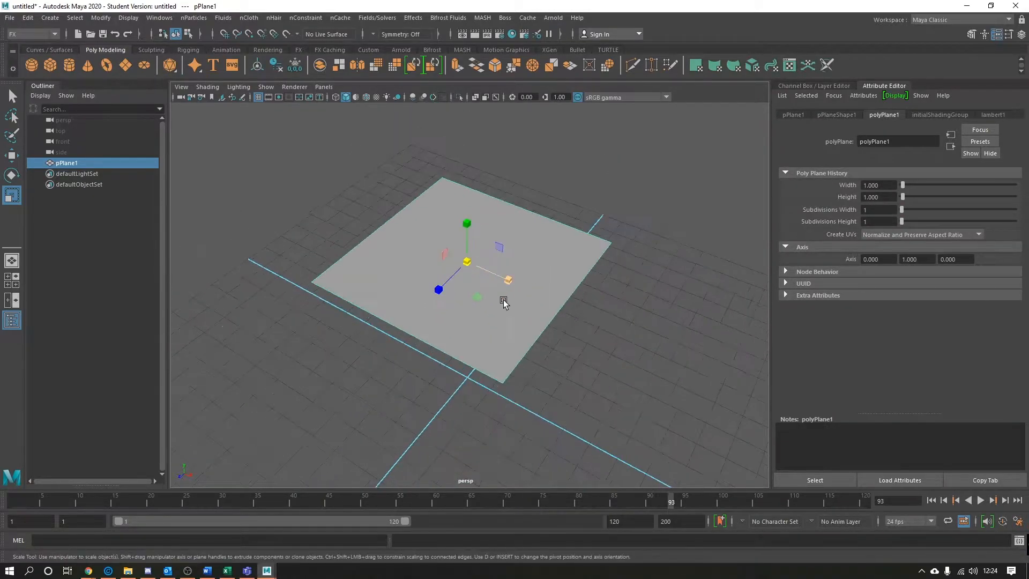
alt+drag(508, 296, 542, 293)
scroll(554, 301, up, 3)
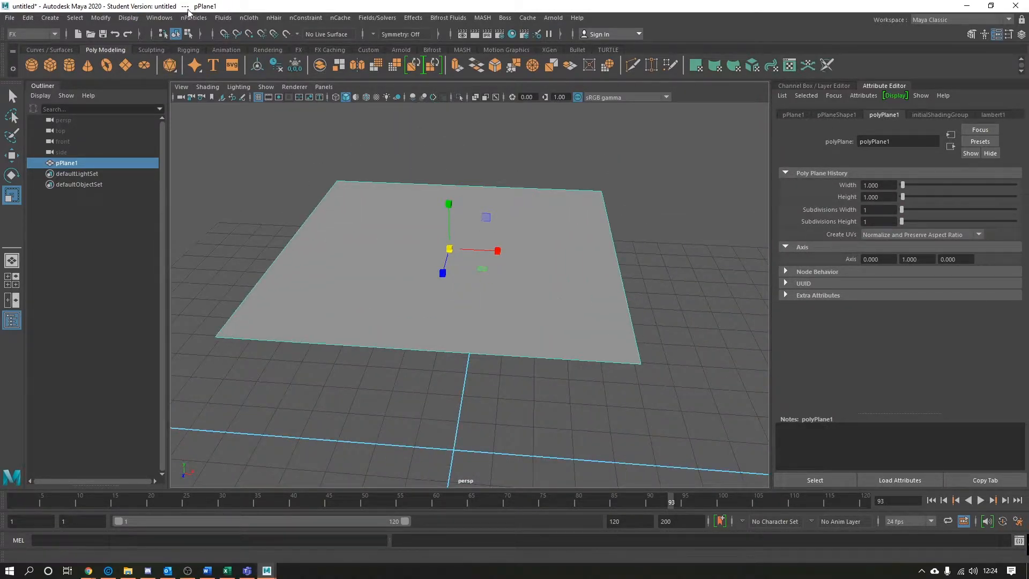
- Emit nParticles from the plane with Emit from Object and play the simulation from the first frame
click(189, 17)
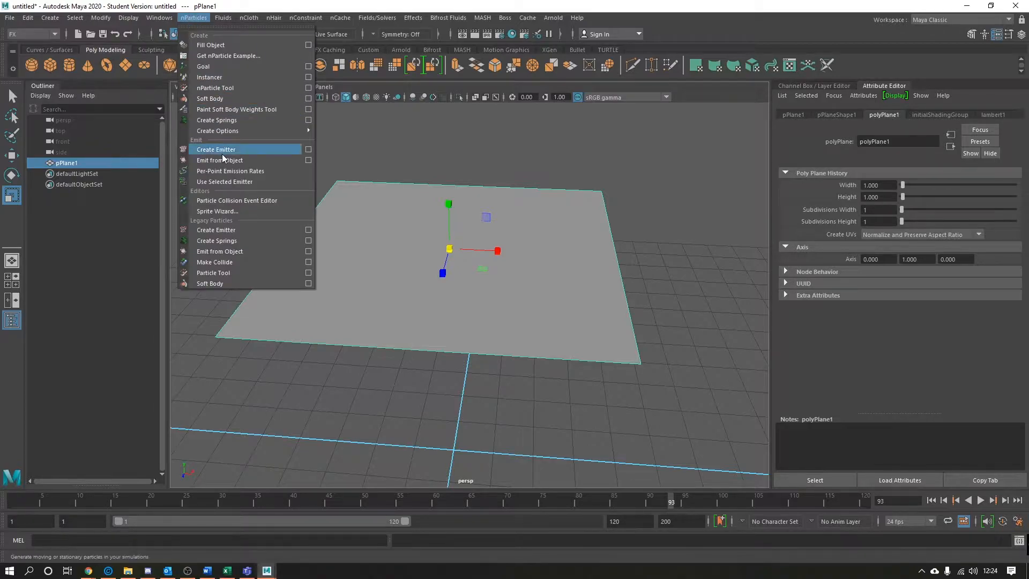
click(222, 153)
click(932, 501)
click(981, 500)
alt+drag(620, 374, 530, 420)
scroll(502, 374, up, 3)
click(467, 318)
scroll(522, 346, down, 4)
alt+drag(550, 359, 503, 358)
scroll(503, 358, down, 3)
key(w)
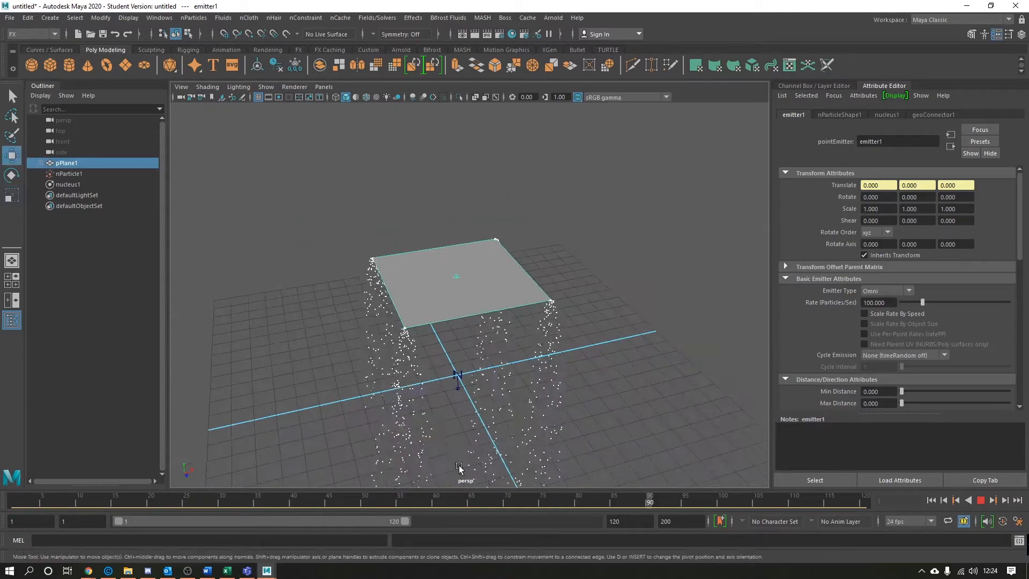
click(984, 503)
- Return to frame 1 and set the plane's width and height subdivisions to 25
drag(432, 502, 16, 503)
text(25)
key(Tab)
text(25)
key(Return)
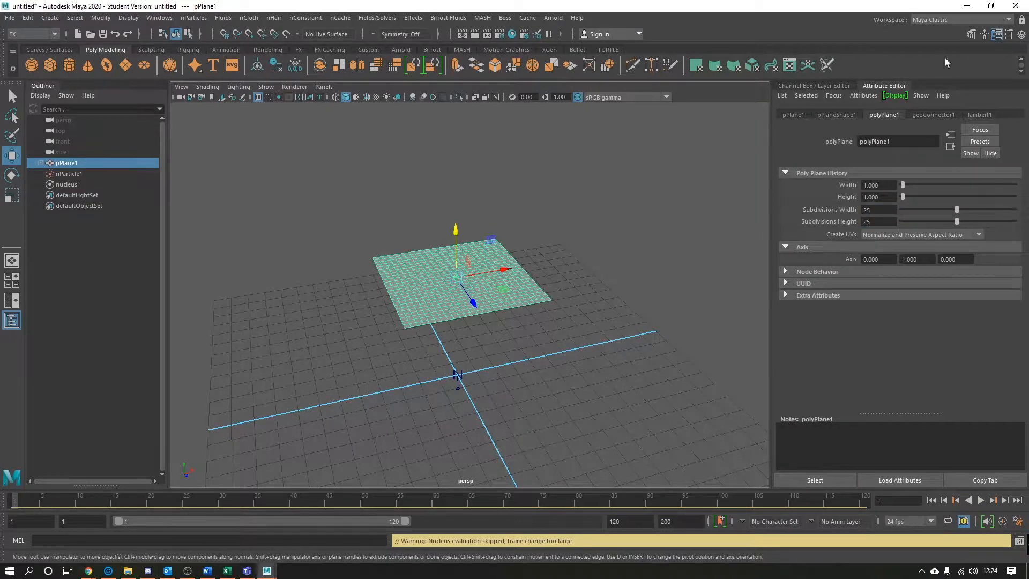
- Play the simulation to examine emission from the subdivided plane, and rewind to frame 1
click(980, 500)
alt+drag(563, 418, 631, 396)
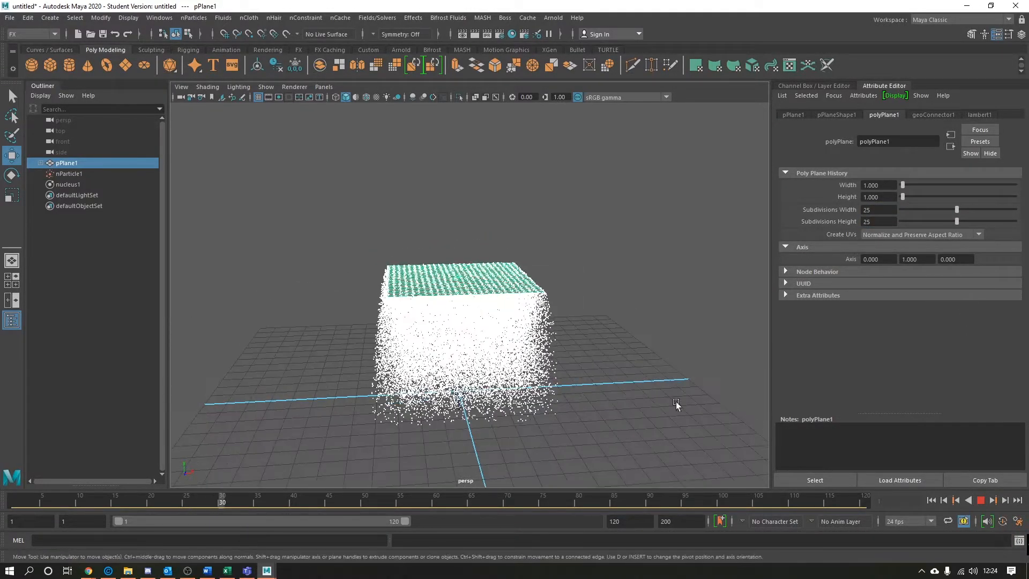
click(981, 500)
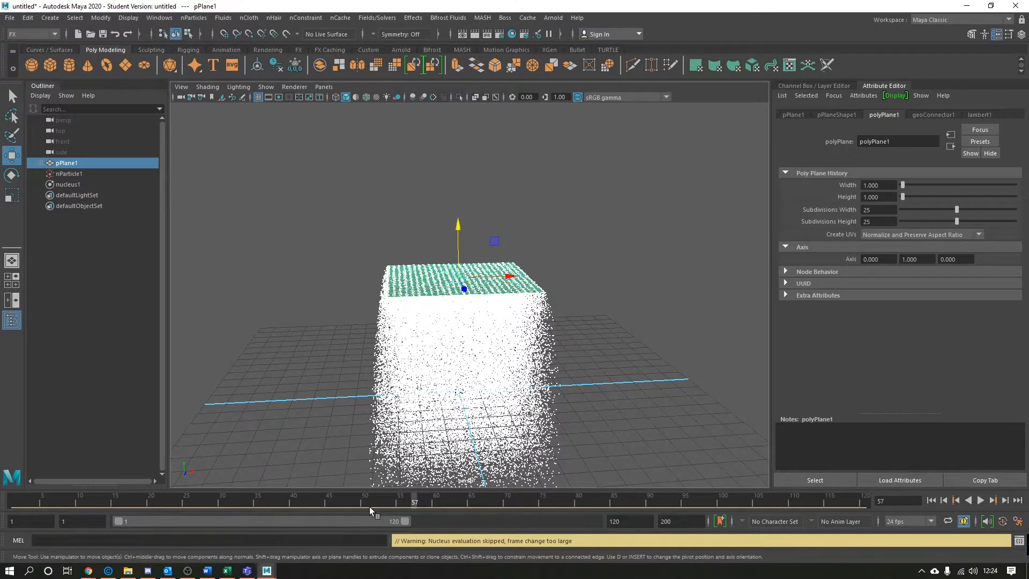
drag(369, 506, 11, 504)
- Move the plane along X to one side of the grid and key its position at frame 1
drag(512, 277, 278, 350)
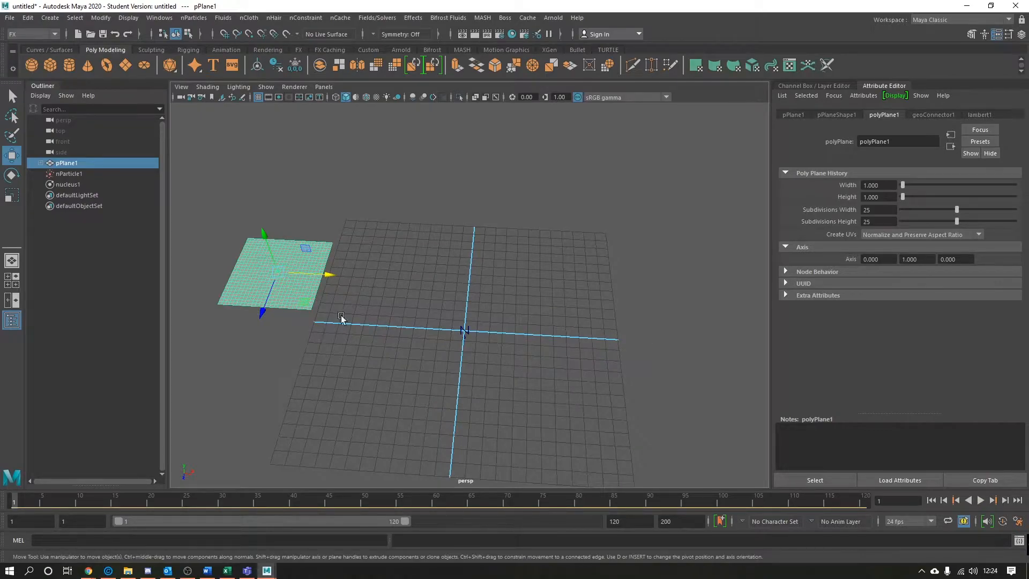
click(15, 506)
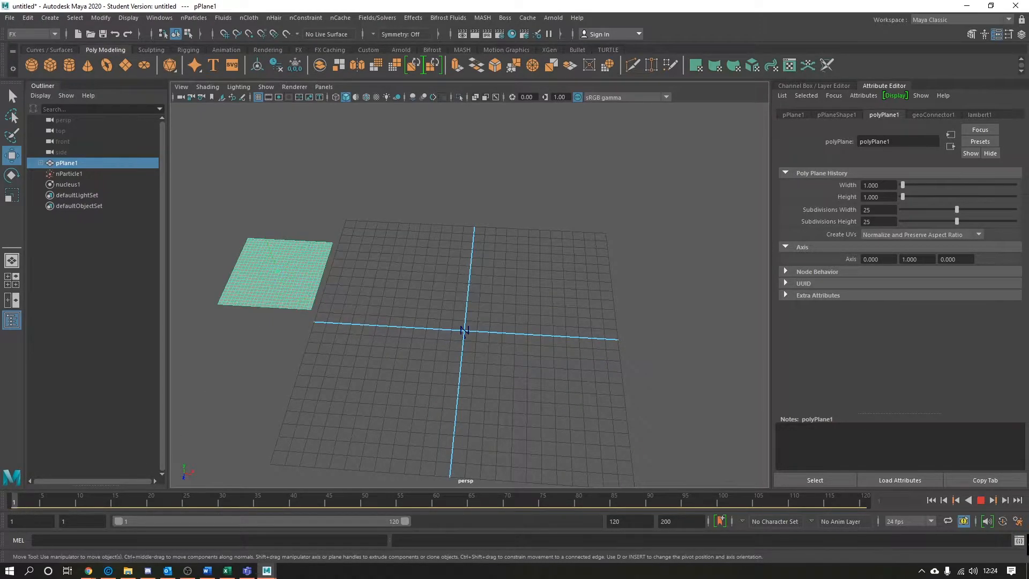
key(s)
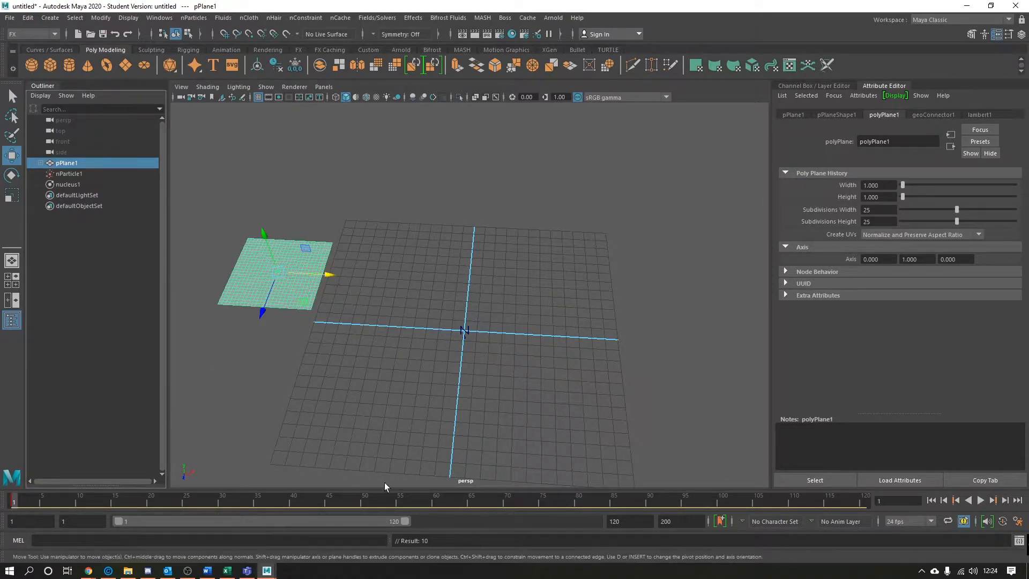
- At frame 120, move the plane along X to the opposite side of the grid and key its position
drag(531, 500, 971, 468)
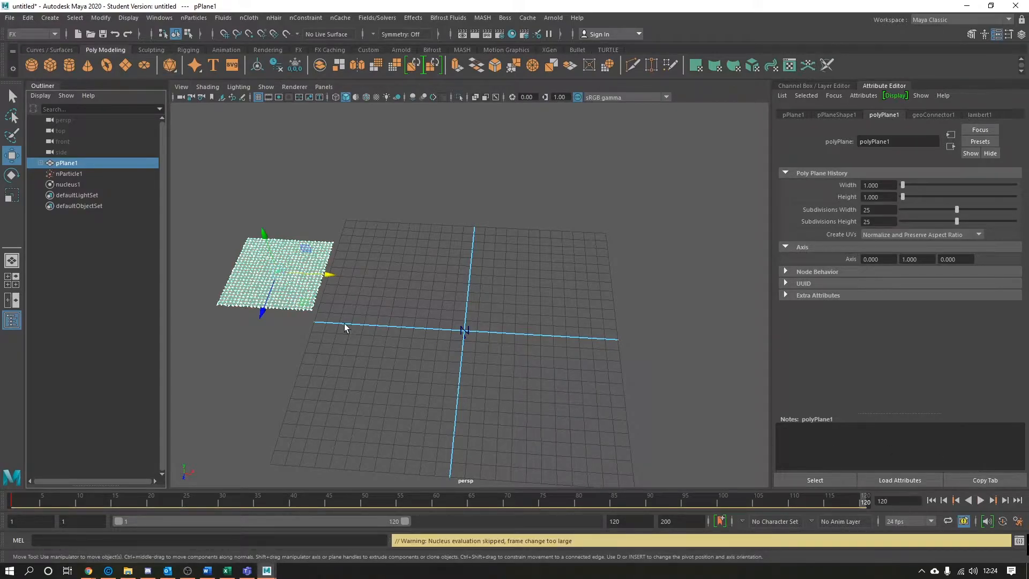
drag(336, 274, 708, 310)
key(s)
- Play the animation from frame 1 and examine the particles emitted by the moving plane up close
drag(642, 500, 15, 501)
click(980, 500)
alt+drag(397, 328, 414, 298)
scroll(409, 381, up, 2)
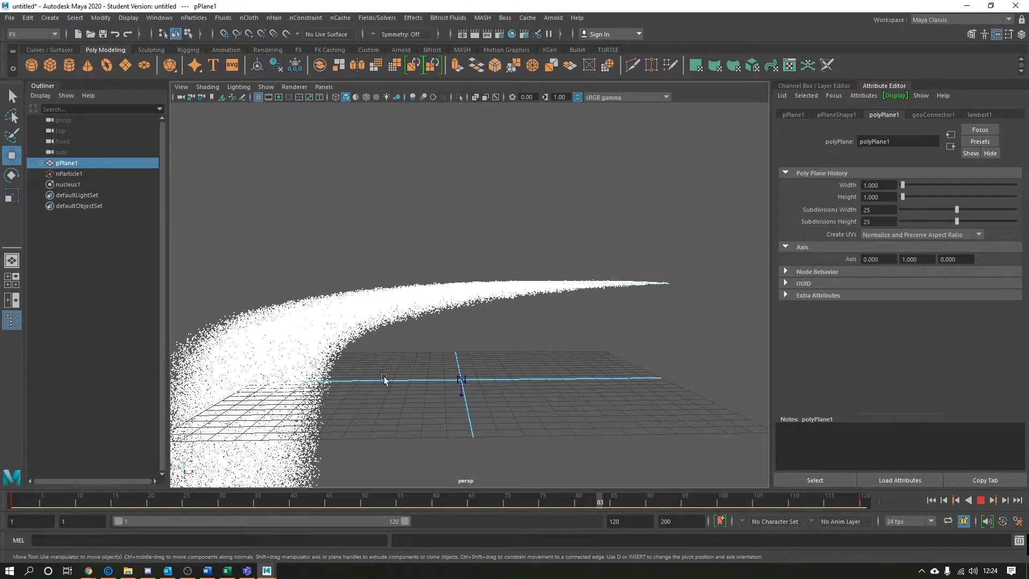
click(980, 500)
alt+drag(579, 314, 519, 397)
scroll(573, 304, up, 4)
scroll(519, 397, up, 3)
alt+middle_drag(519, 397, 519, 335)
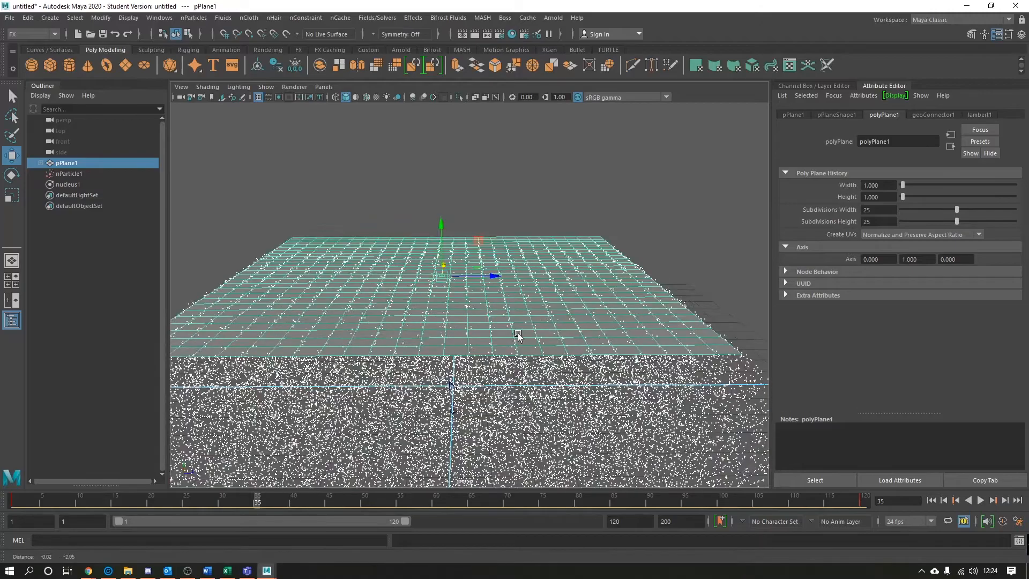
click(923, 115)
click(839, 117)
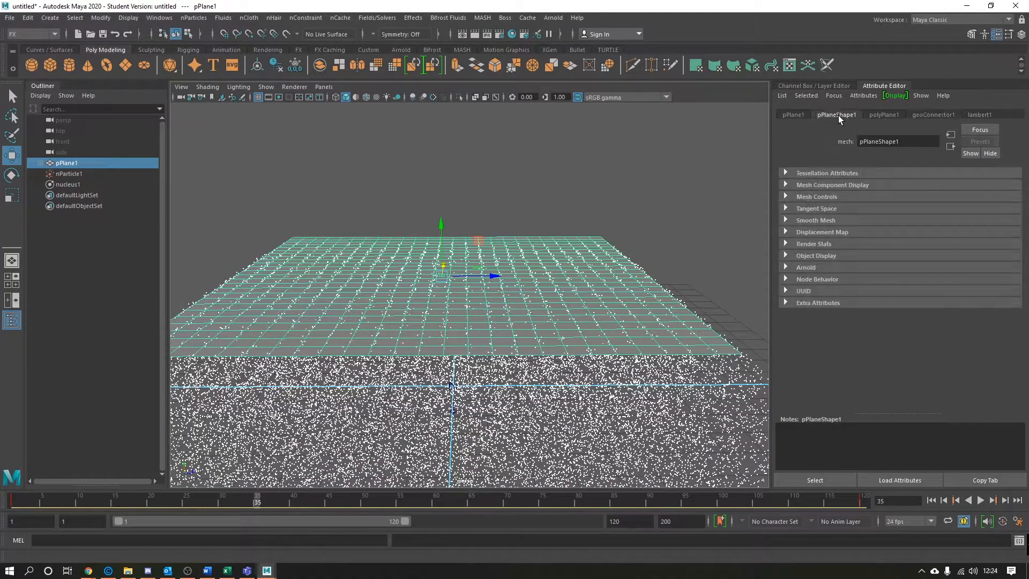
click(793, 116)
- Delete the animated plane and its particle system from the scene
scroll(564, 225, down, 6)
alt+drag(565, 225, 492, 229)
scroll(492, 229, down, 4)
drag(574, 142, 224, 456)
key(Delete)
drag(376, 193, 619, 340)
key(Delete)
- Create a polygon cylinder at the origin and set its cap subdivisions to 0
scroll(493, 294, up, 6)
scroll(493, 297, up, 2)
click(69, 64)
key(r)
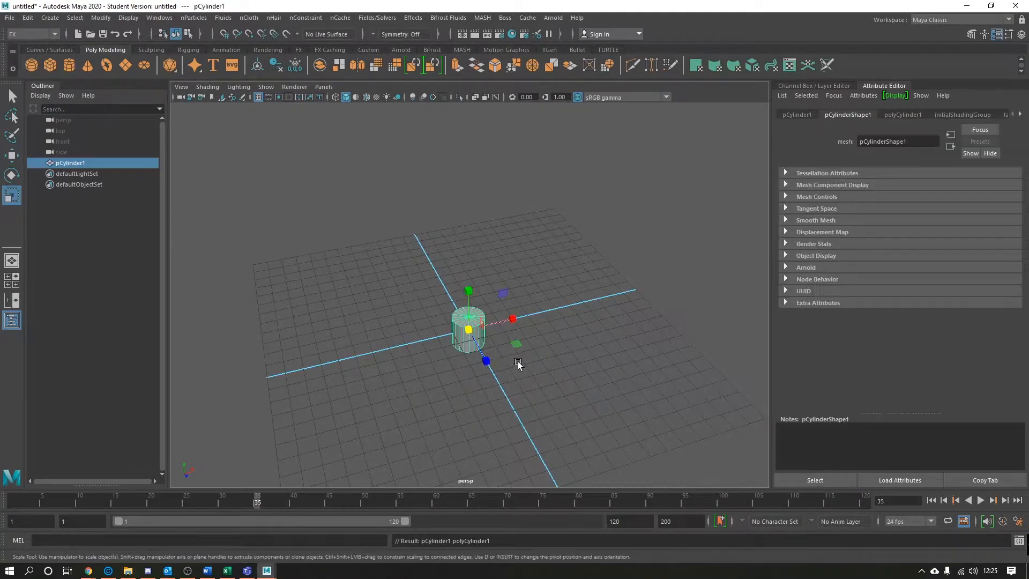
scroll(518, 364, up, 4)
key(ctrl+a)
key(ctrl+a)
click(907, 115)
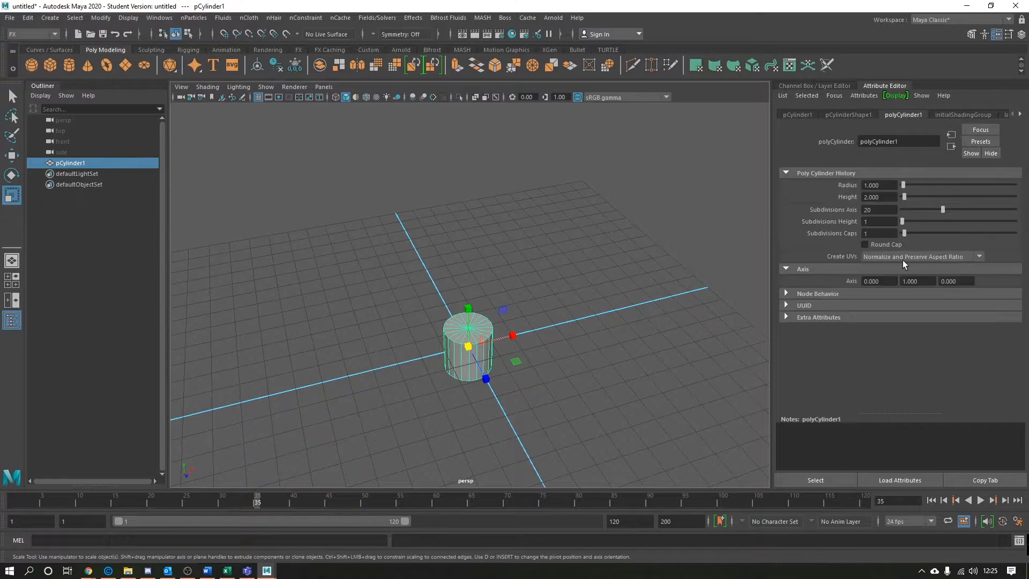
drag(910, 236, 831, 237)
- Hollow out the cylinder by extruding its top face inward and extruding the inset face down
scroll(382, 367, up, 5)
right_drag(462, 253, 463, 291)
click(466, 241)
shift+drag(470, 217, 439, 240)
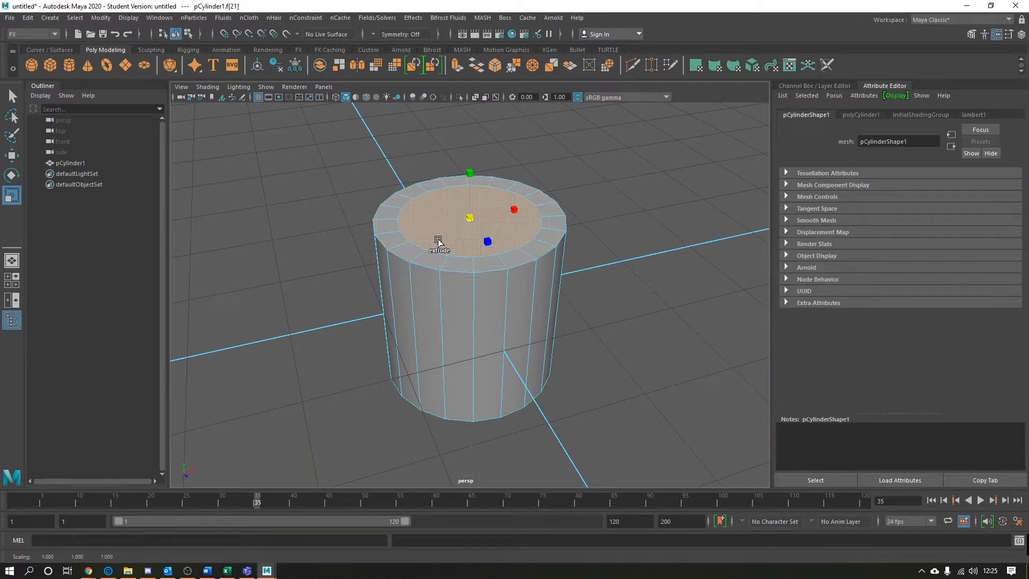
key(w)
drag(469, 173, 469, 250)
- Bevel the inner rim edge of the cylinder's opening
right_drag(493, 174, 436, 167)
click(496, 187)
key(q)
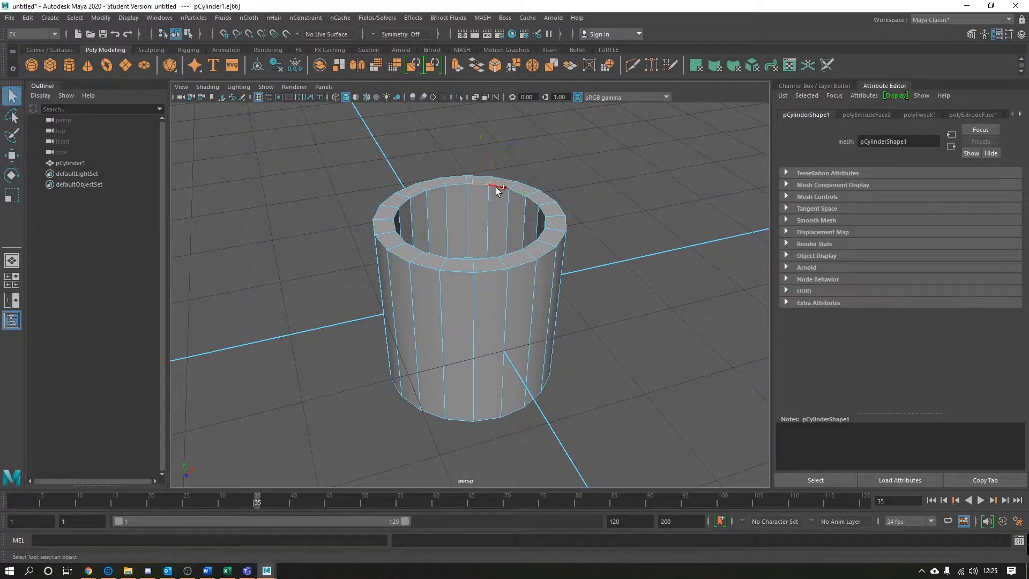
key(ctrl+b)
key(w)
- Rotate the hollow cylinder onto its side and move it along X away from the origin
right_drag(540, 215, 584, 199)
key(e)
drag(496, 260, 438, 290)
key(w)
scroll(501, 317, down, 3)
alt+drag(503, 319, 670, 271)
scroll(511, 311, down, 3)
click(565, 248)
scroll(560, 296, up, 4)
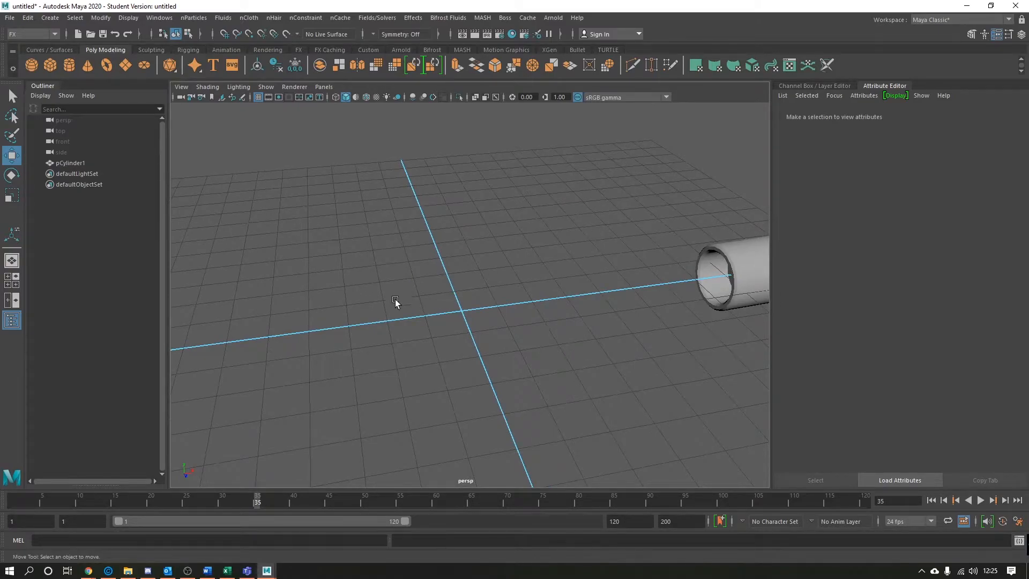
- Create a standalone nParticle emitter at the origin and raise it to about 4.665 in Y
click(723, 249)
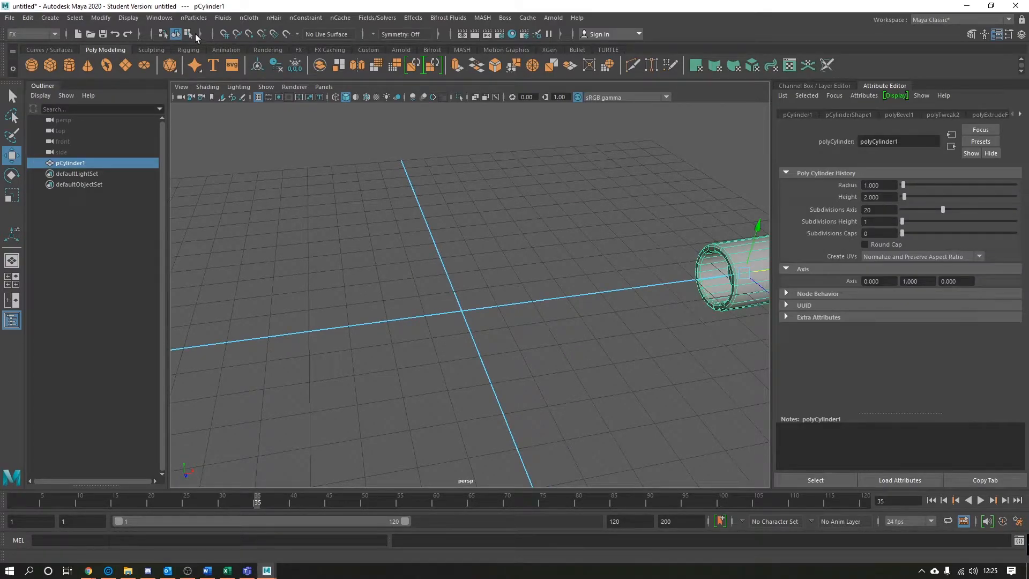
click(209, 18)
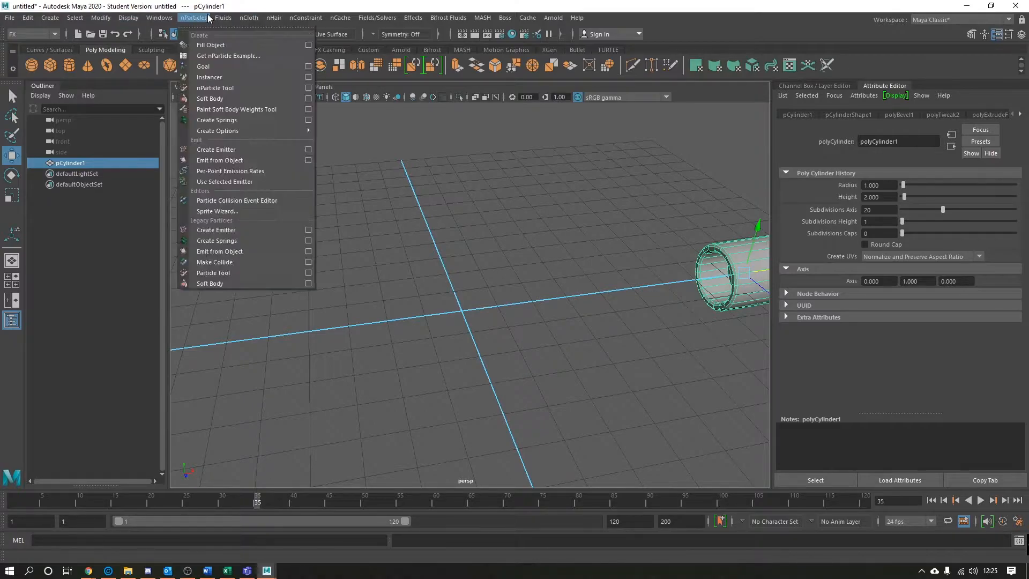
click(239, 152)
drag(462, 262, 465, 86)
scroll(469, 234, down, 2)
- Play the emitter's simulation, rewinding to frame 1 for a second run, to examine the falling particles
click(980, 500)
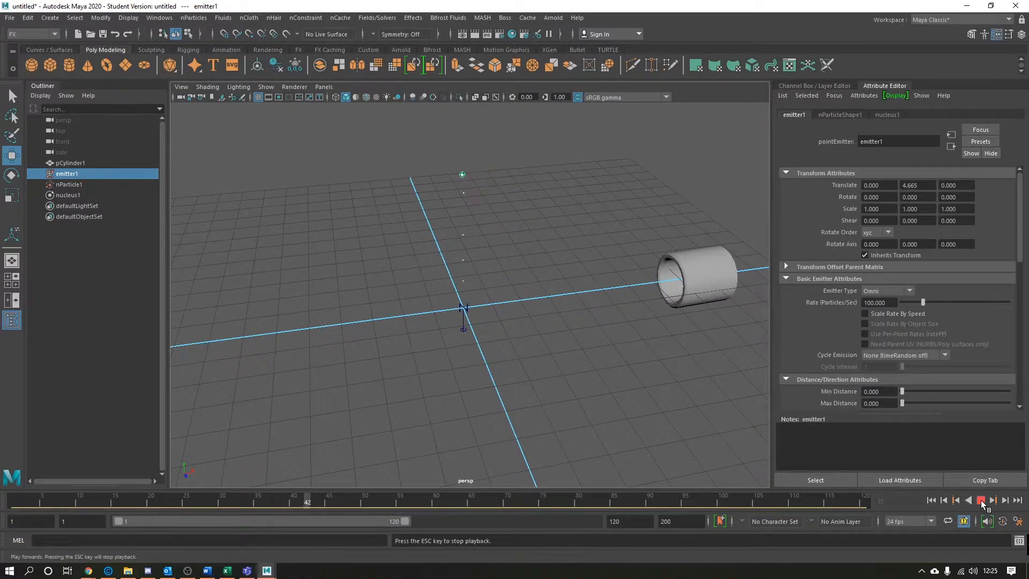
click(980, 501)
click(931, 500)
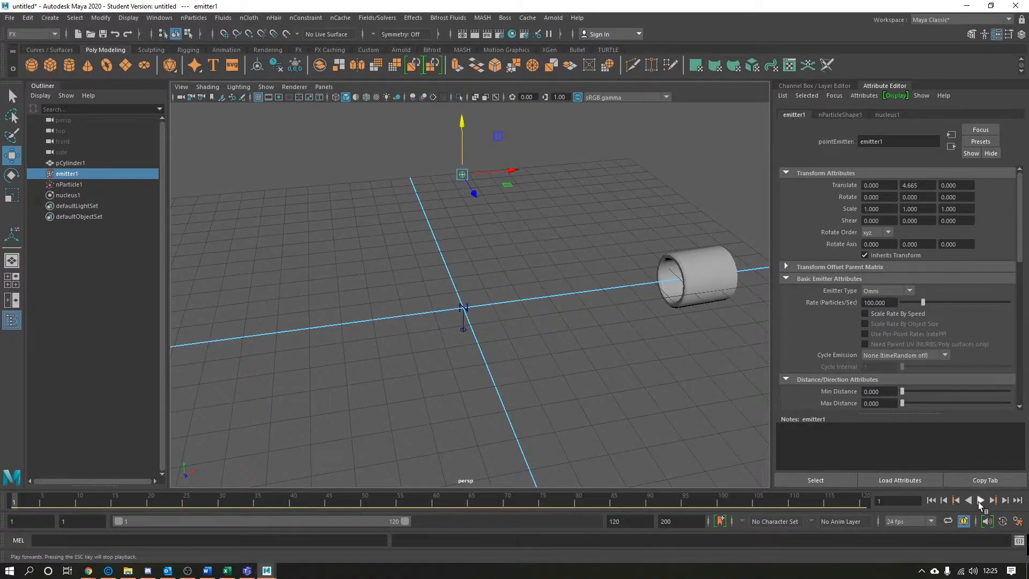
click(980, 501)
click(979, 501)
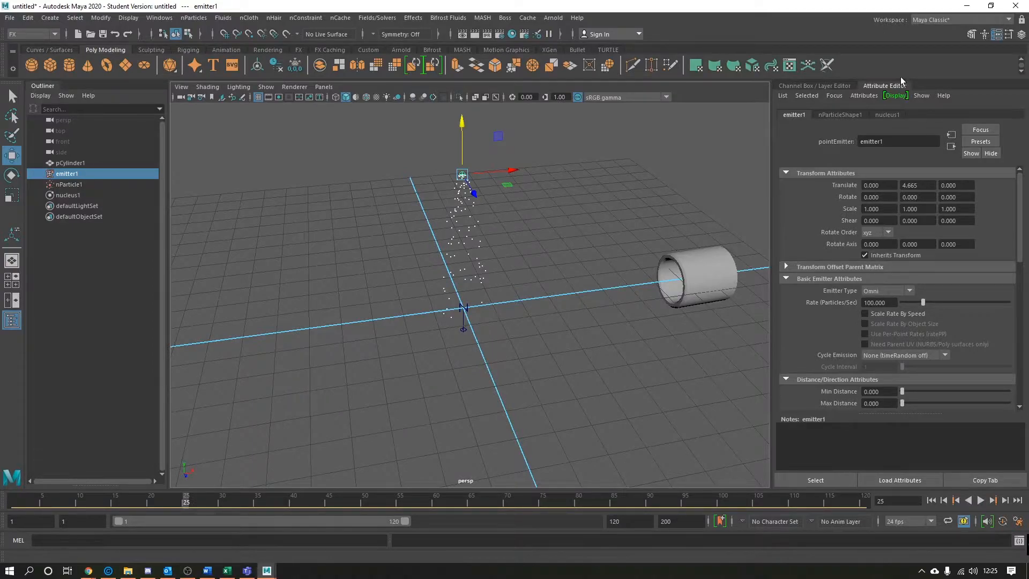
- Set the particle render type of the emitter's nParticles to Sprites
click(839, 114)
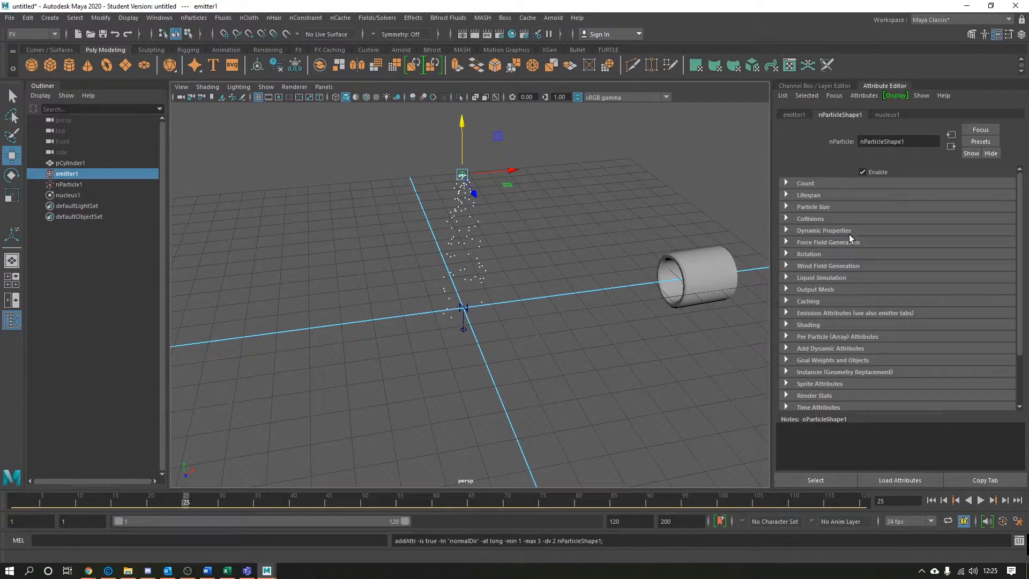
click(827, 324)
click(881, 337)
click(887, 401)
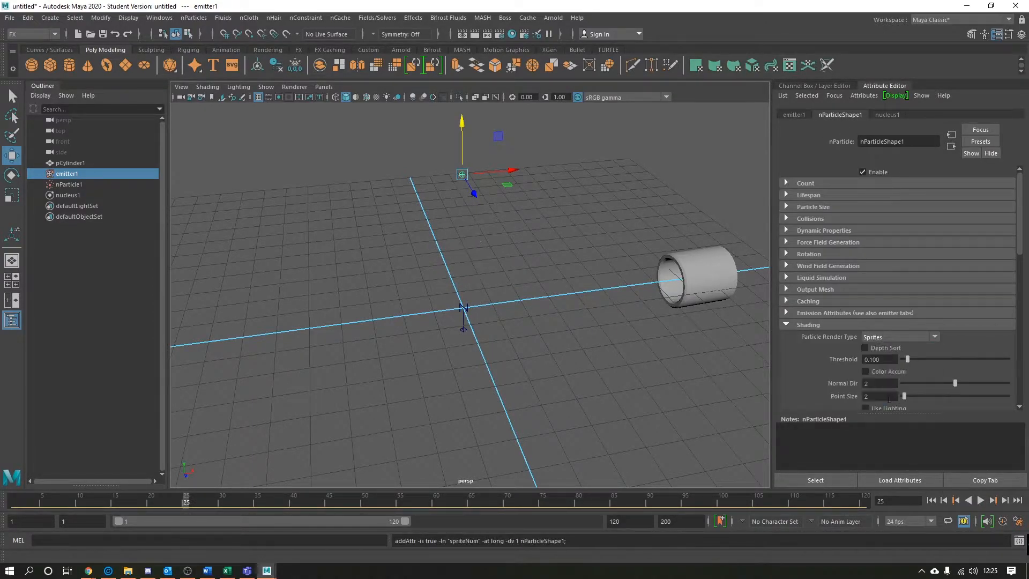
- Play the simulation from the first frame to examine the emitted sprite particles
click(931, 500)
click(982, 499)
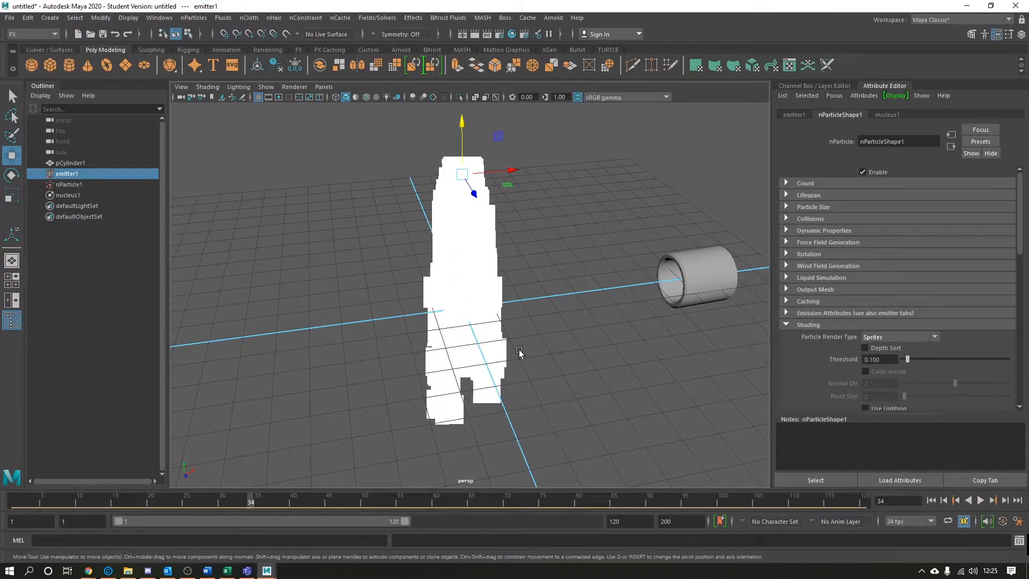
- Switch to Adobe Photoshop 2020 by searching for it and launching it
key(super)
text(photo)
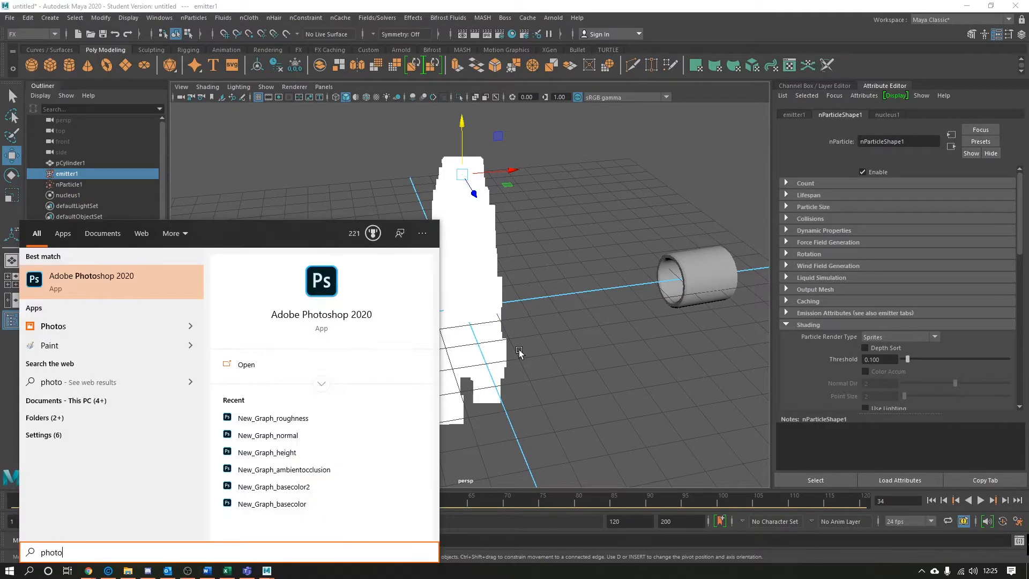
key(Return)
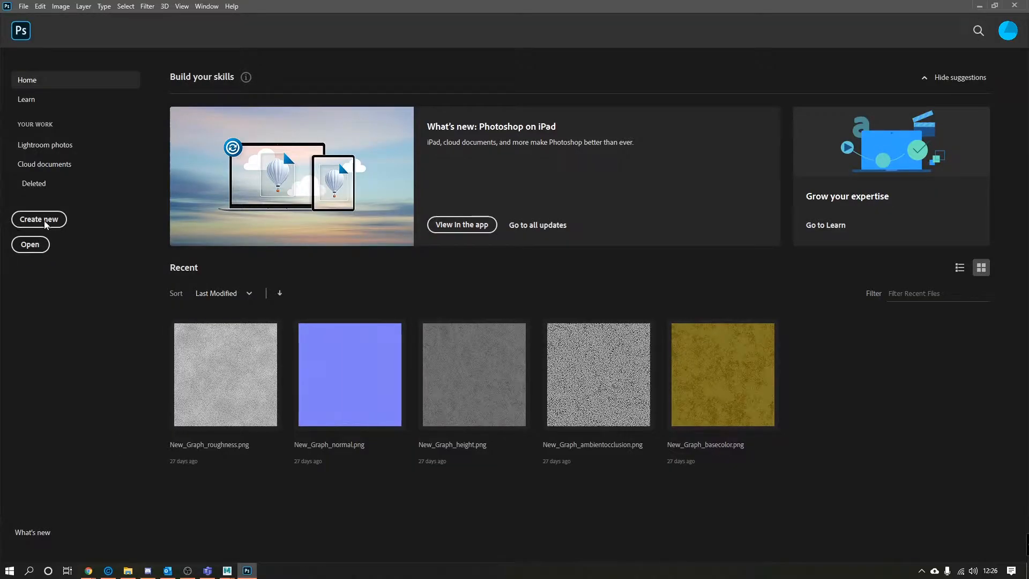
click(43, 218)
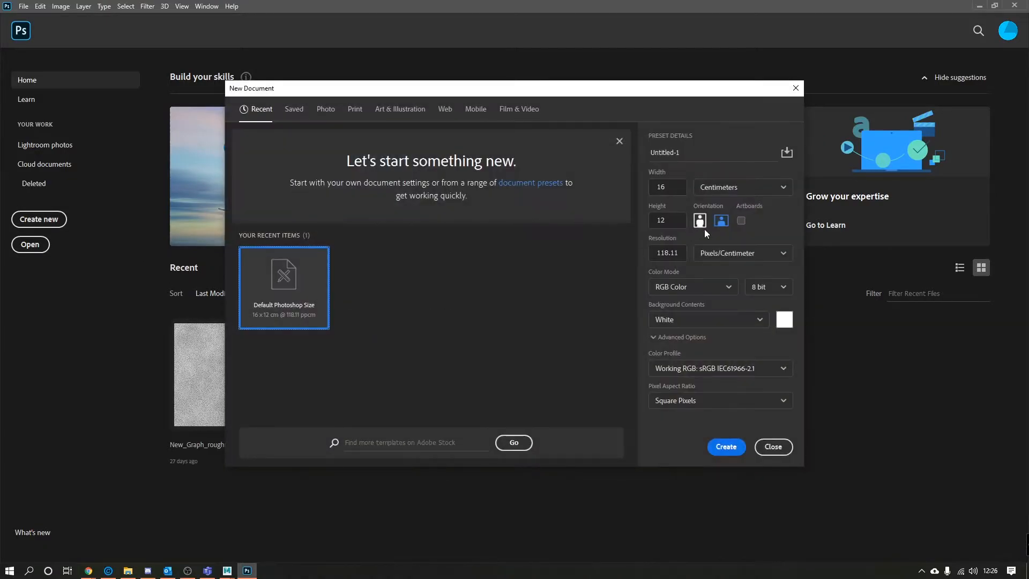
click(729, 188)
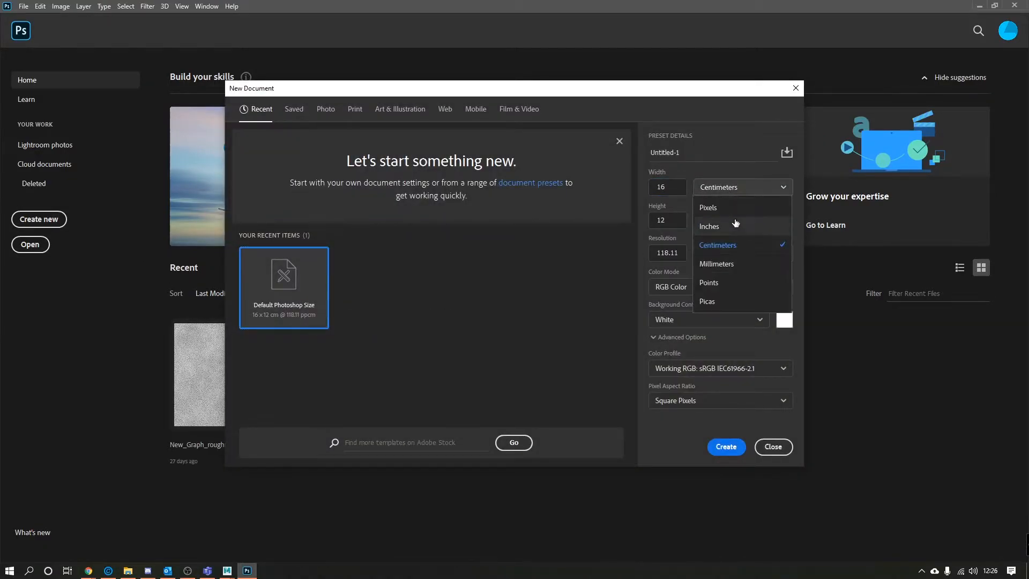
click(722, 207)
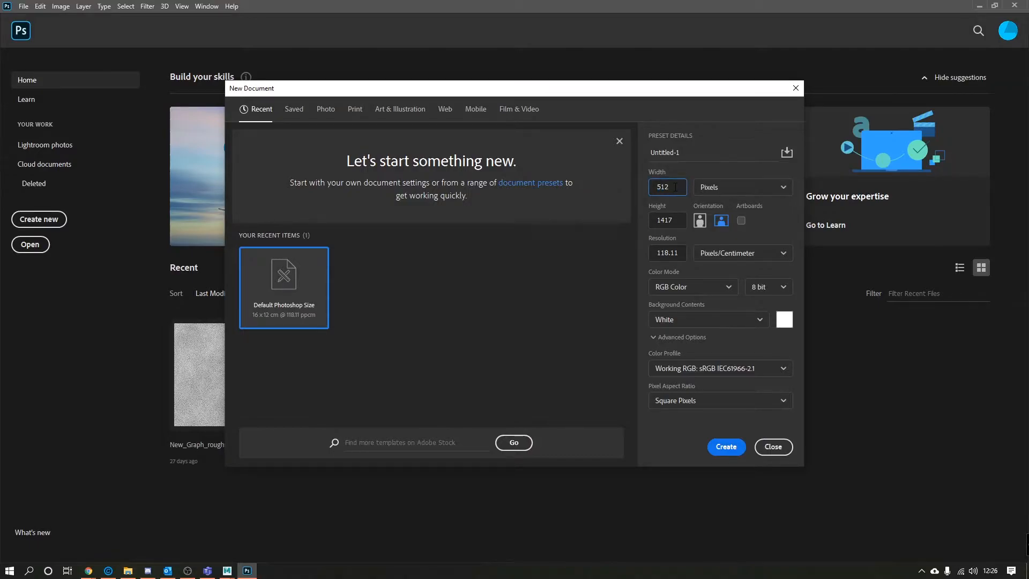
click(674, 219)
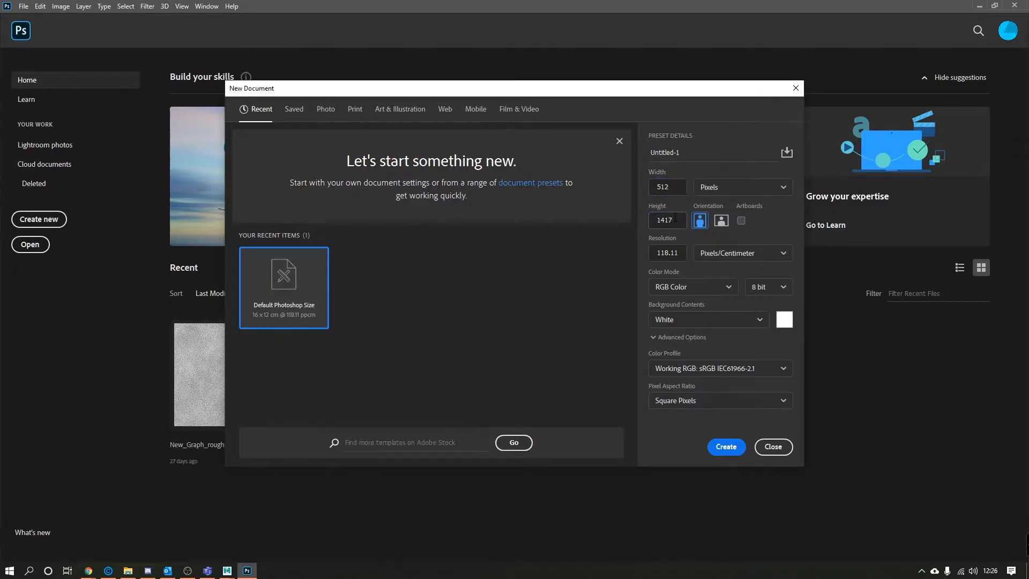
key(Escape)
- Create a new document 512 pixels wide and 512 pixels high
click(51, 221)
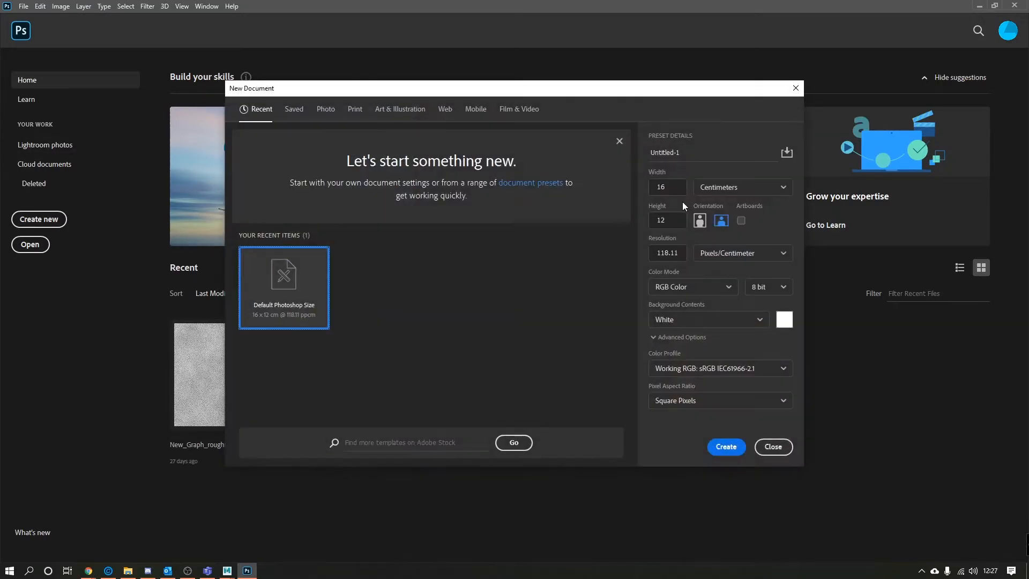
click(739, 187)
click(712, 206)
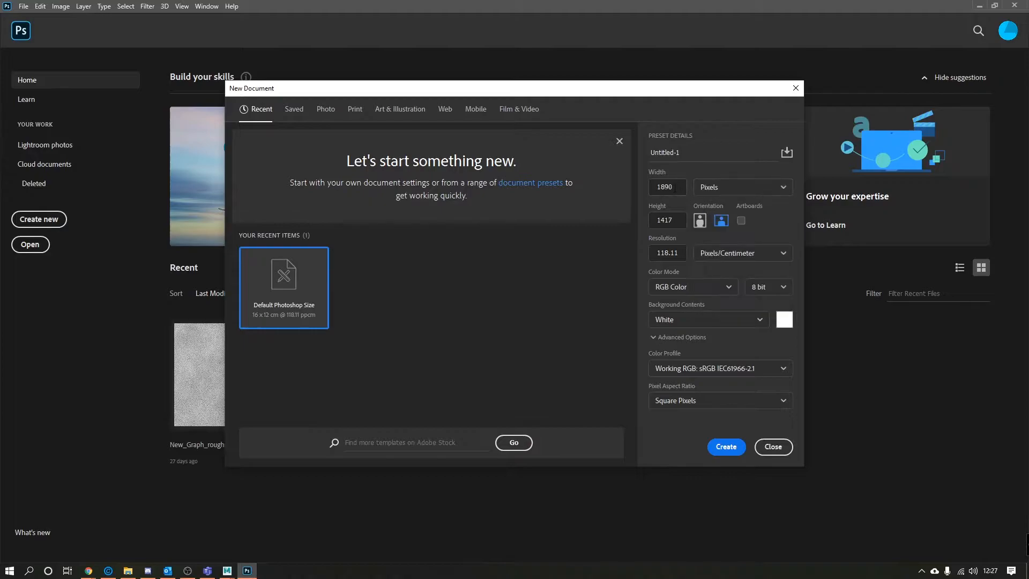
text(512)
key(Tab)
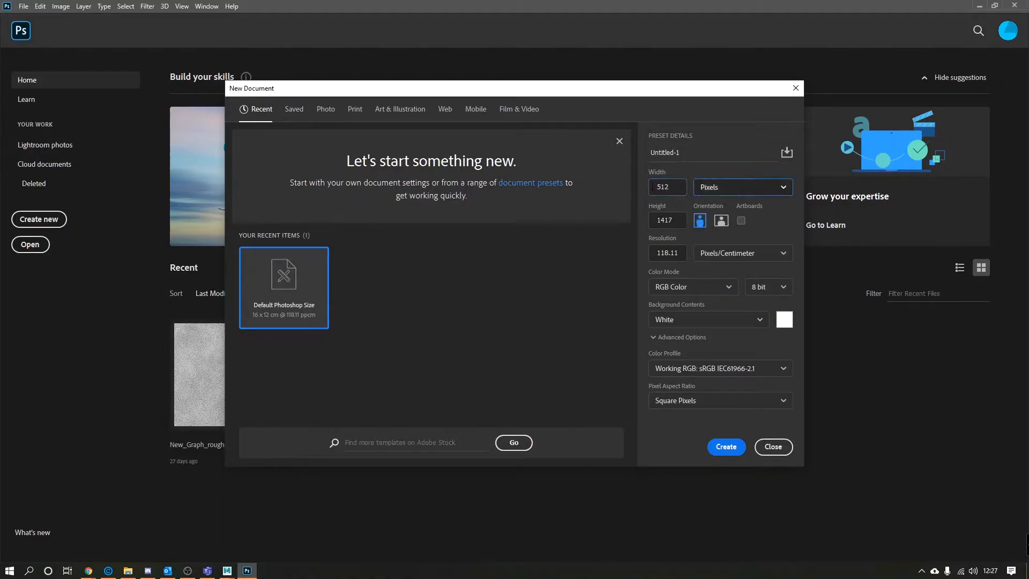
key(Tab)
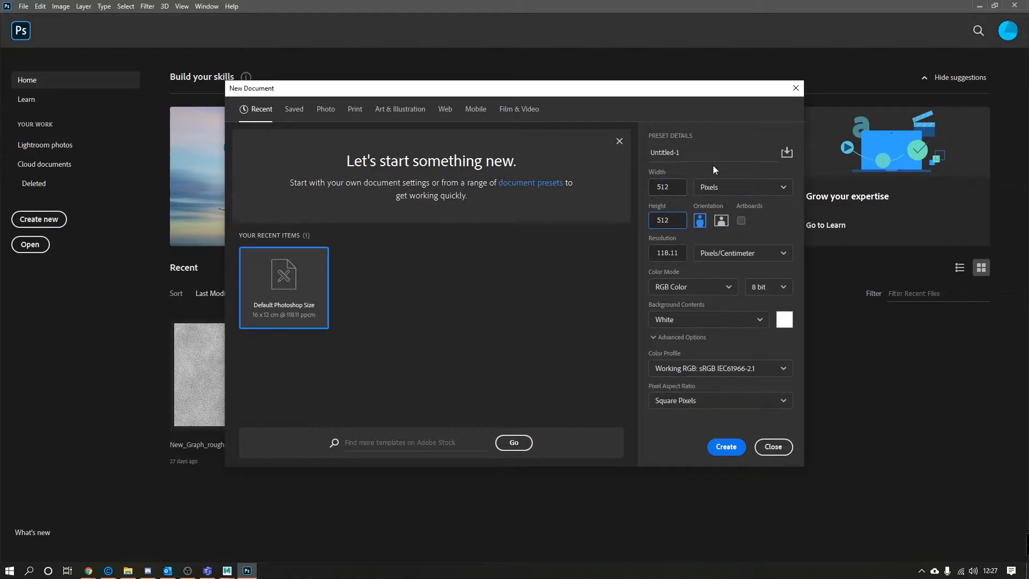
click(726, 447)
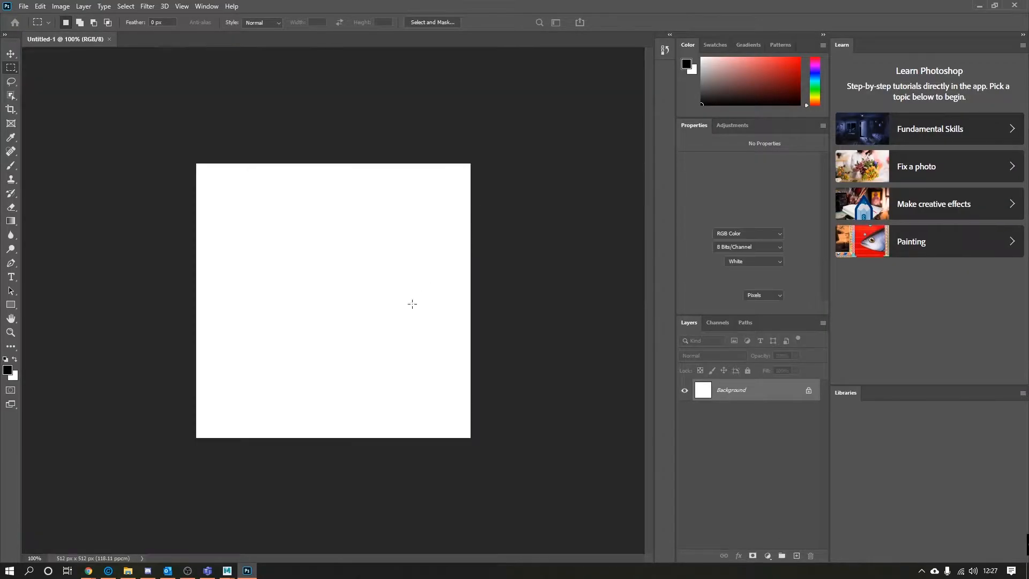
- Add a new empty layer above the white Background layer and hide the Background layer
alt+scroll(435, 385, up, 1)
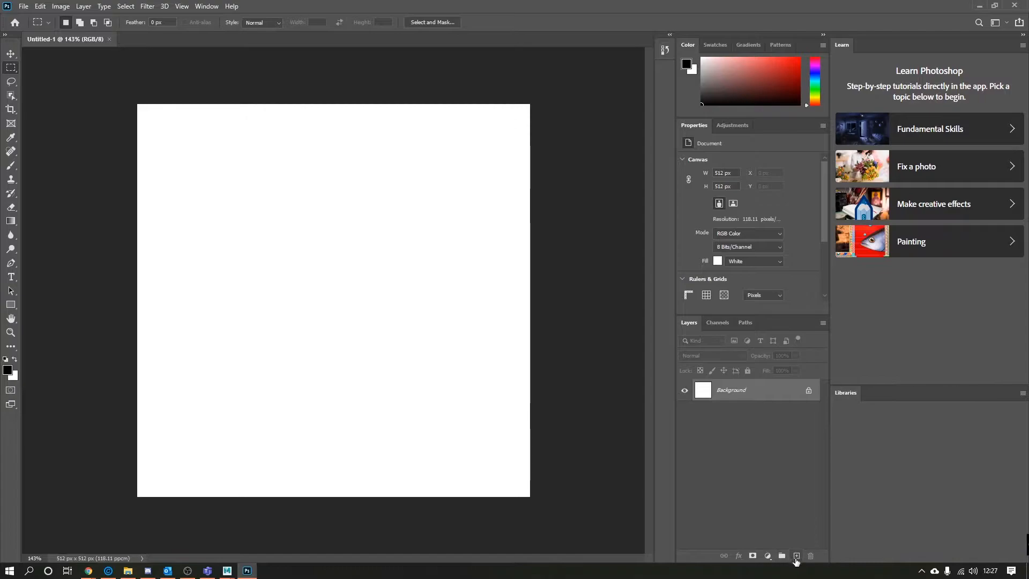
click(796, 557)
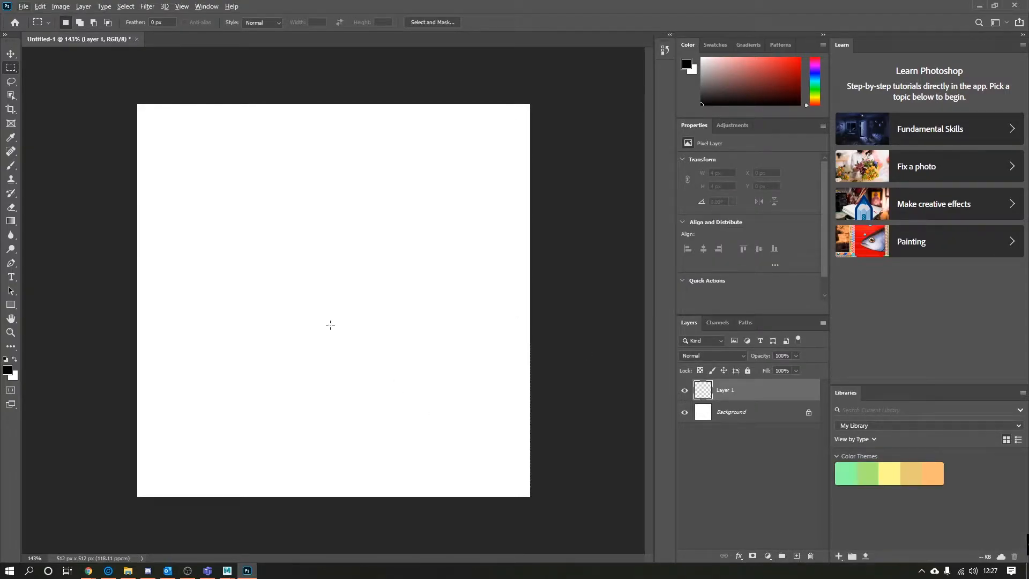
key(b)
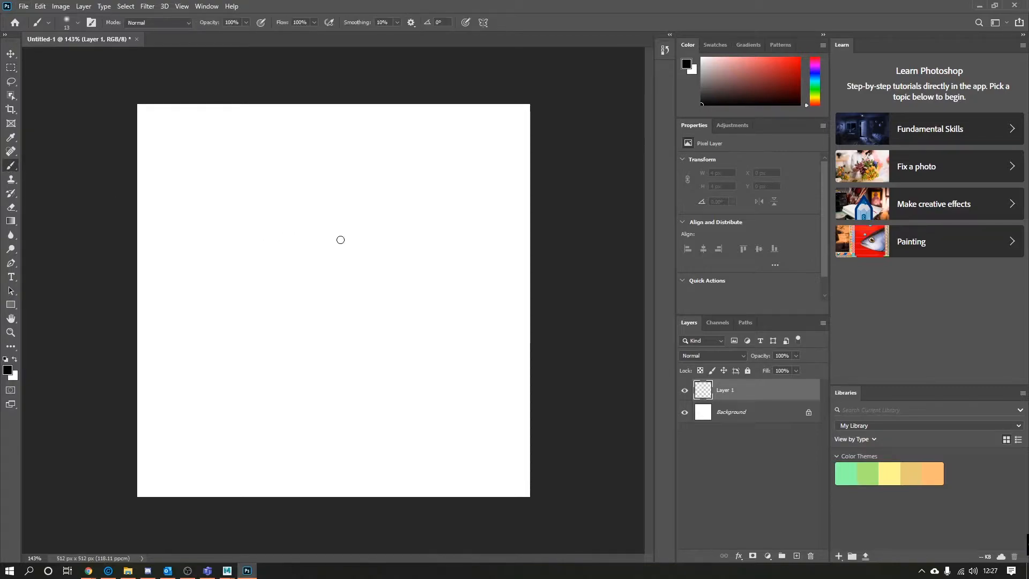
drag(275, 239, 324, 279)
key(ctrl+z)
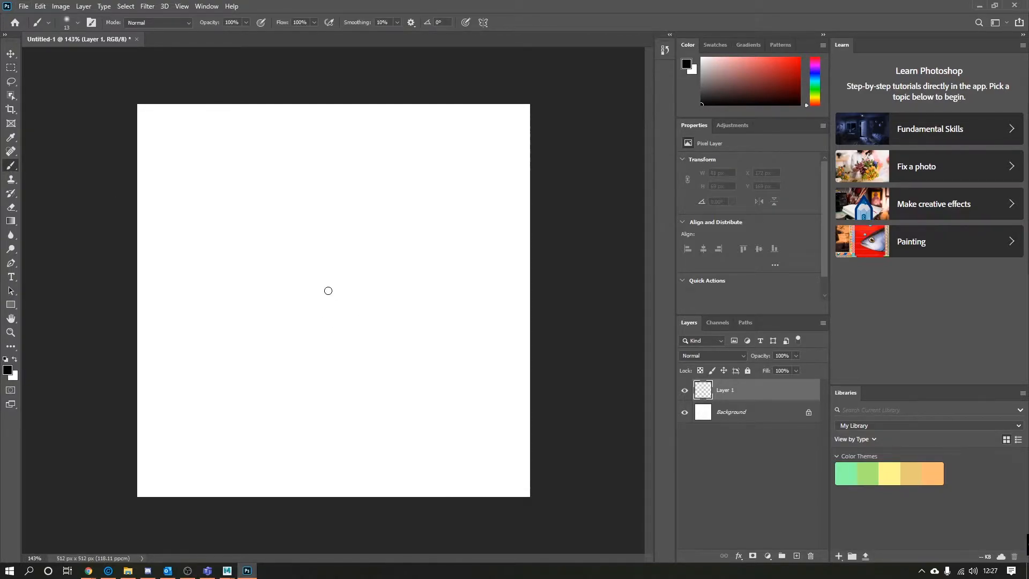
click(684, 412)
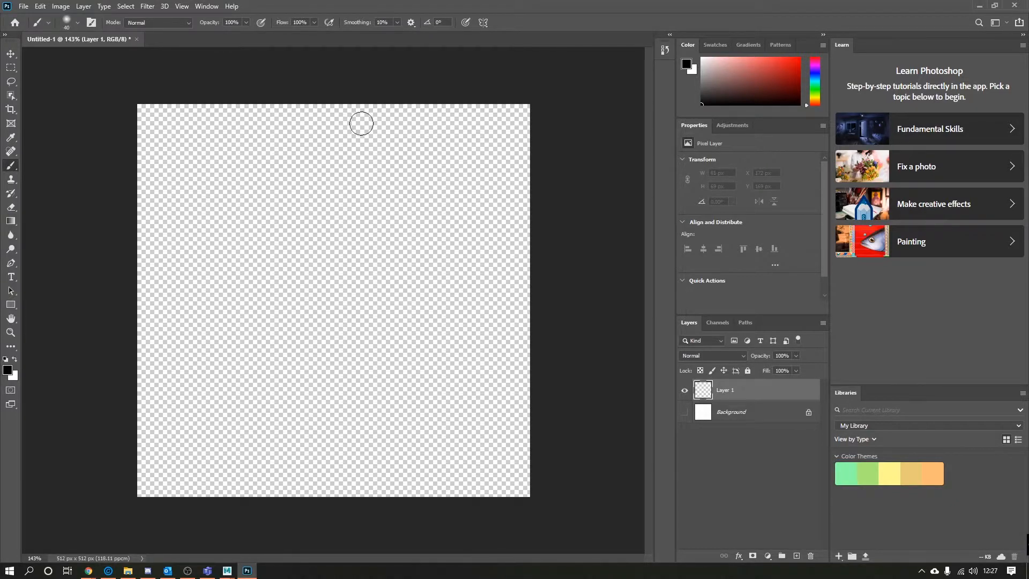
- Enlarge the brush to 150 px
key(bracketright)
key(bracketright)
key(bracketright)
key(bracketright)
key(bracketright)
key(bracketright)
key(bracketright)
key(bracketright)
click(341, 284)
mouse_move(340, 287)
mouse_down()
mouse_move(330, 318)
mouse_move(364, 323)
mouse_up()
click(300, 368)
click(421, 363)
key(ctrl+z)
key(ctrl+z)
key(ctrl+z)
key(ctrl+z)
key(ctrl+z)
key(ctrl+z)
- Paint a soft grey smoke puff around the middle of Layer 1, reducing the brush opacity to 42%
right_click(331, 279)
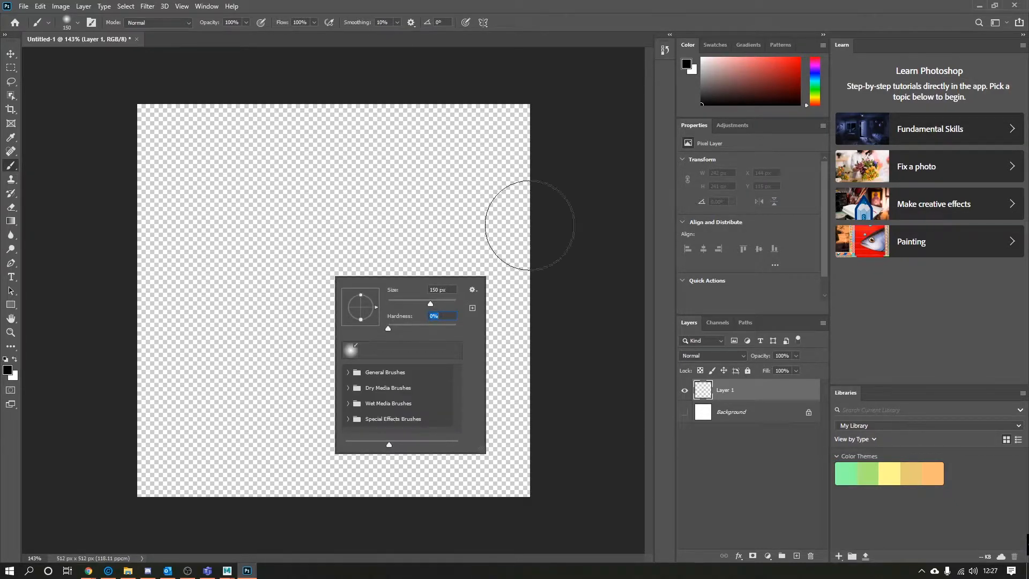
click(701, 87)
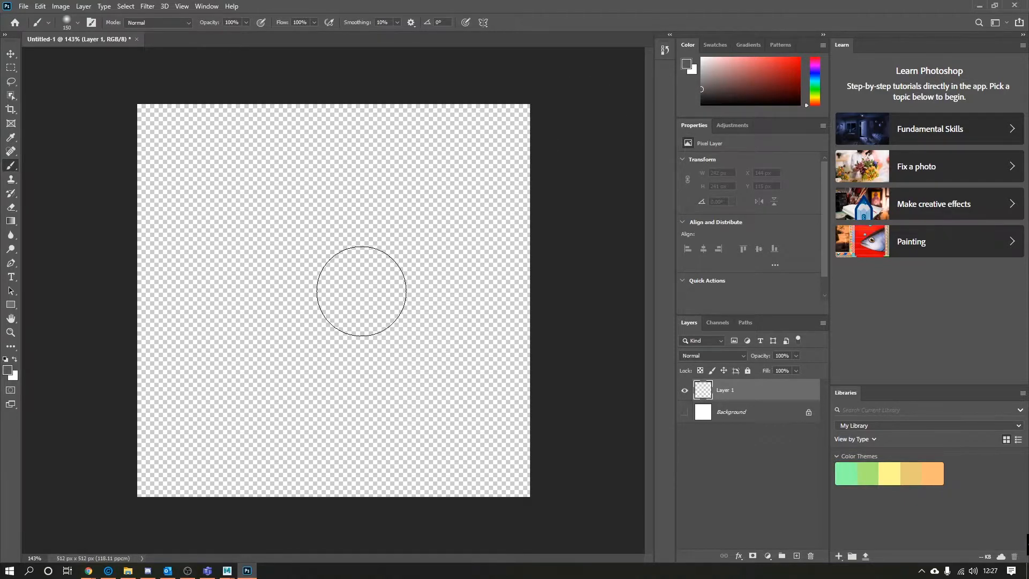
mouse_move(329, 306)
mouse_down()
mouse_move(344, 290)
mouse_move(291, 279)
mouse_move(305, 375)
mouse_move(367, 294)
mouse_move(287, 305)
mouse_move(278, 316)
mouse_up()
click(246, 24)
mouse_move(319, 222)
mouse_down()
mouse_move(329, 265)
mouse_move(280, 402)
mouse_move(315, 202)
mouse_move(274, 263)
mouse_move(339, 328)
mouse_move(383, 231)
mouse_up()
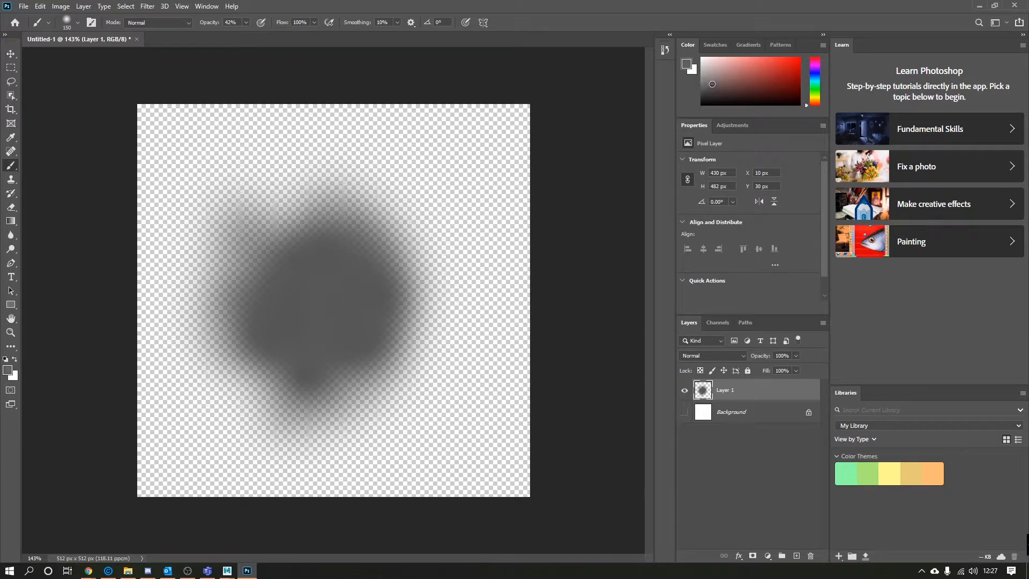
mouse_move(398, 276)
mouse_down()
mouse_move(276, 344)
mouse_move(336, 392)
mouse_move(415, 232)
mouse_move(296, 389)
mouse_move(391, 356)
mouse_up()
alt+scroll(340, 345, up, 2)
alt+scroll(326, 312, down, 2)
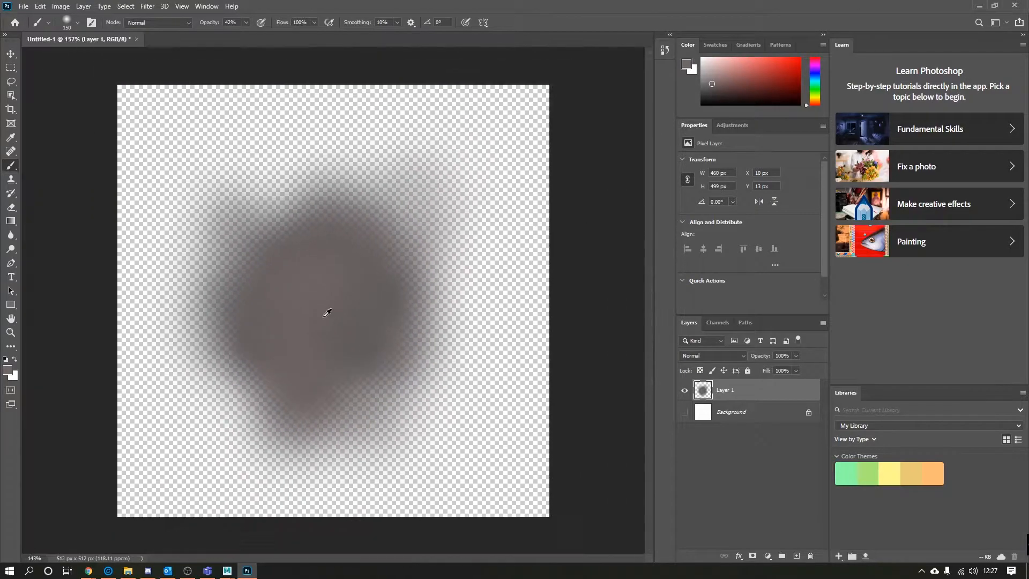
- Start saving the smoke image on the computer, choosing the Desktop folder and the file name Test1smoke
click(24, 5)
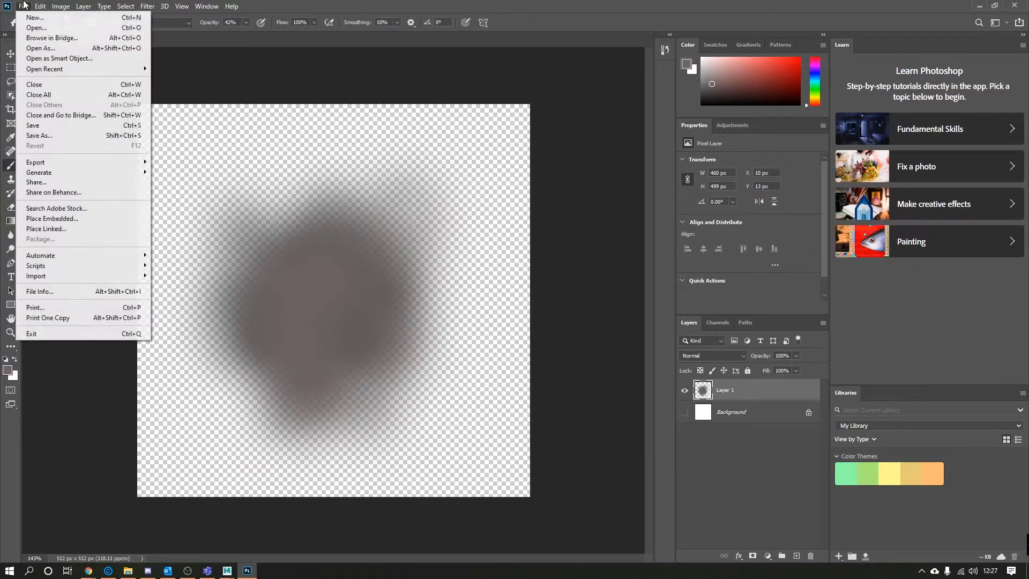
click(54, 138)
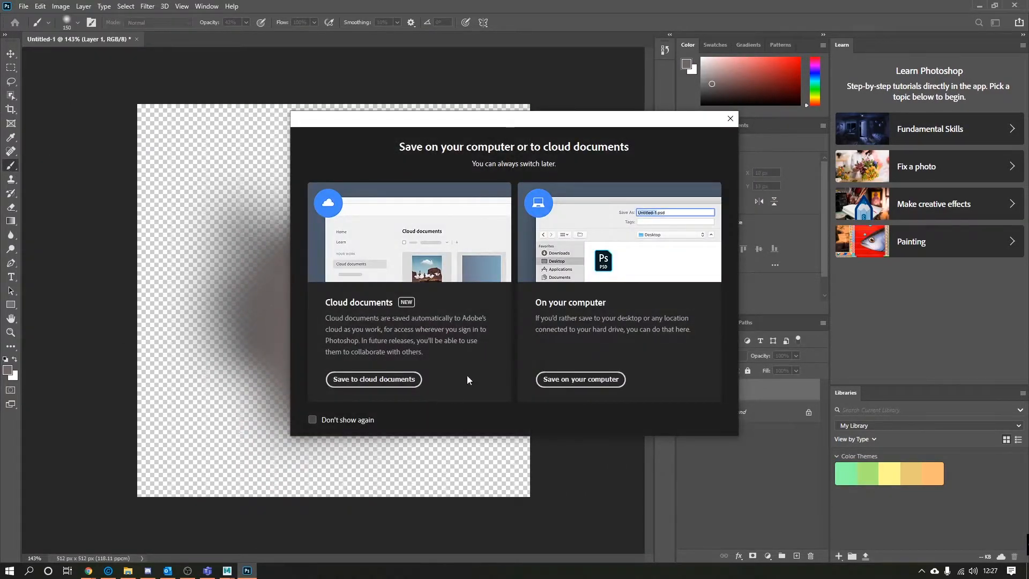
click(576, 379)
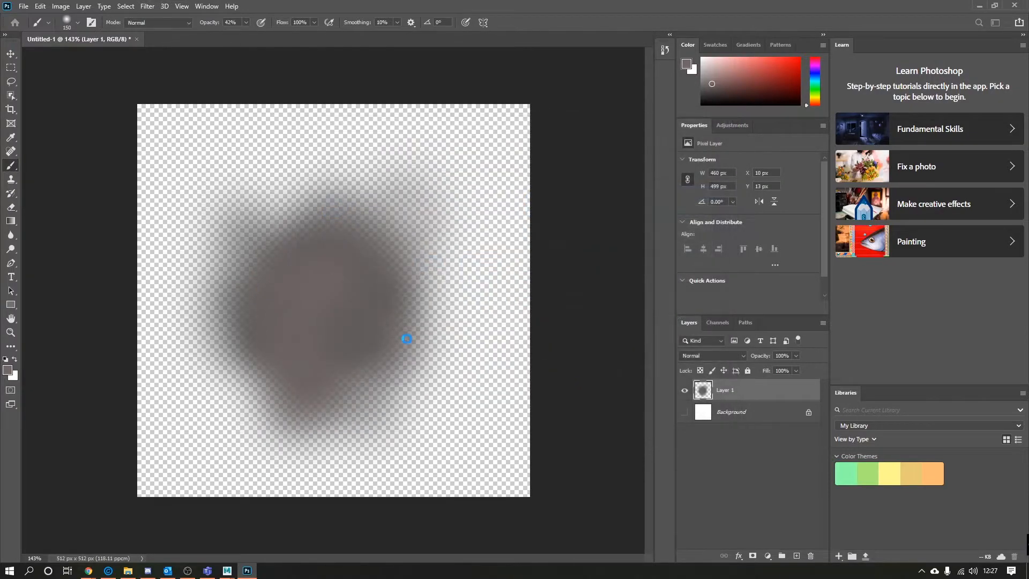
click(43, 88)
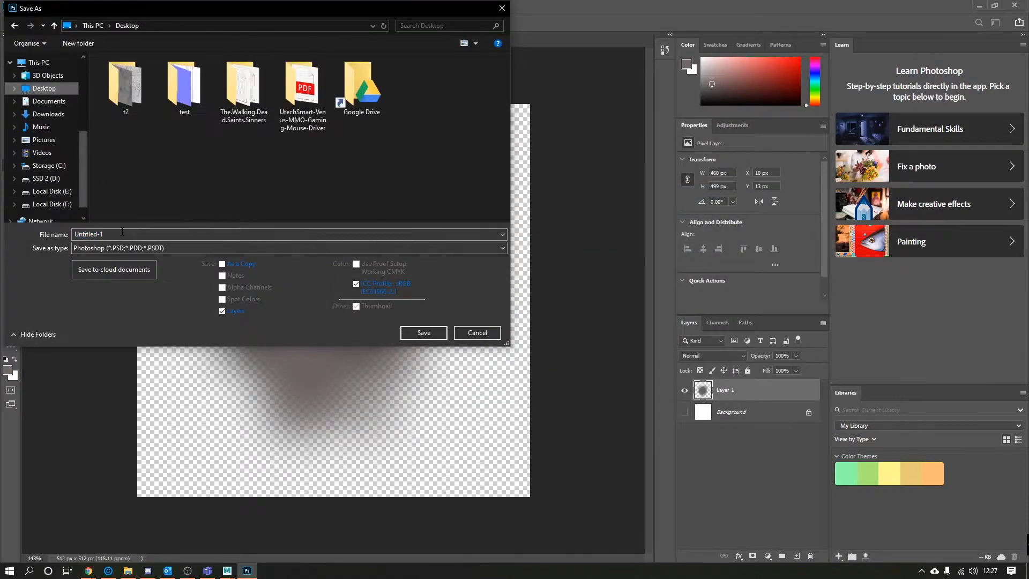
text(Test1s,p)
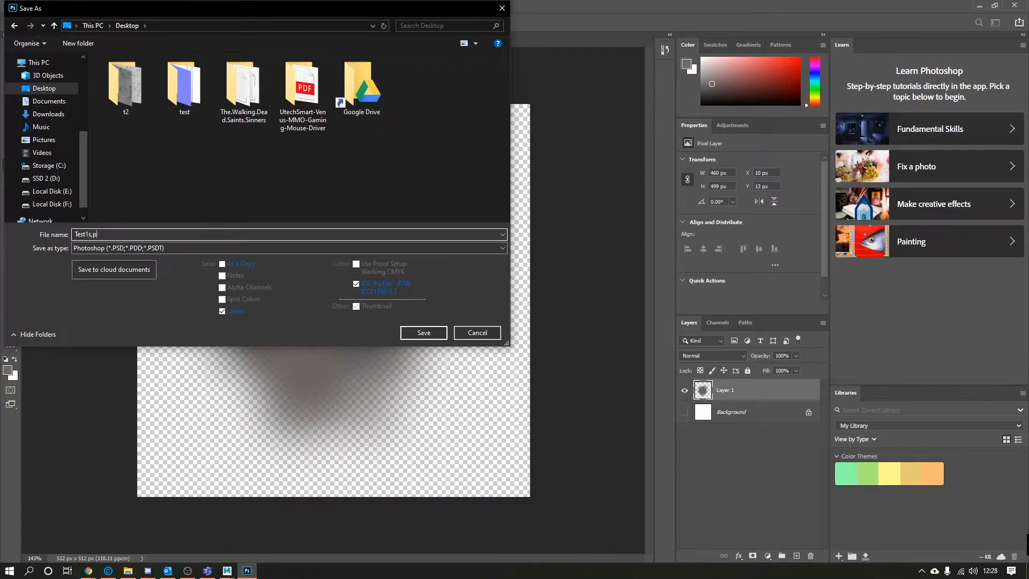
- Set the file type to PNG and save the image with the large file size option
key(Down)
key(Down)
key(Down)
key(Down)
key(Down)
key(Down)
key(Down)
key(Down)
key(Down)
key(Down)
key(Down)
key(Down)
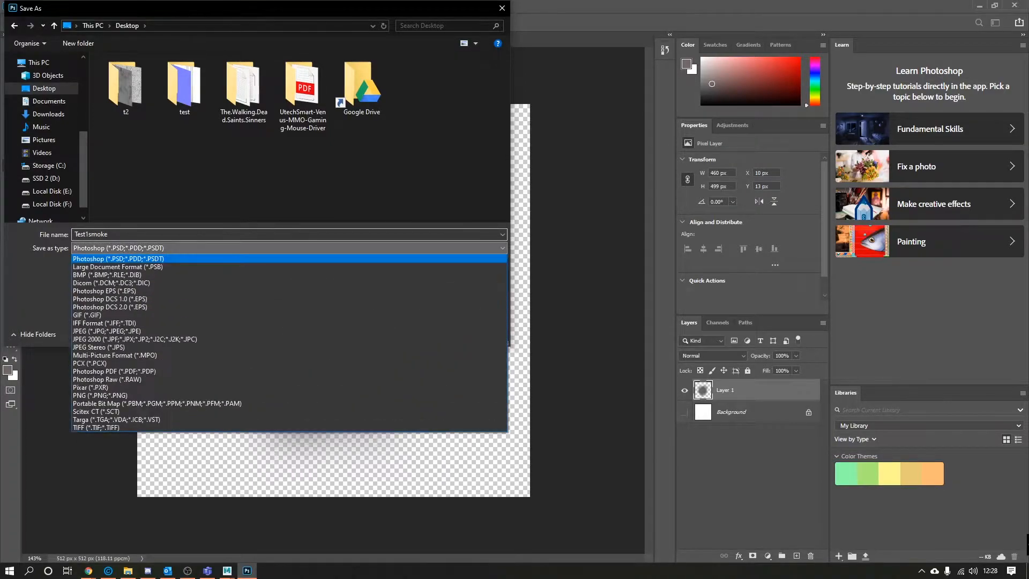
key(Down)
key(Down)
key(Down)
key(Down)
key(Down)
key(Down)
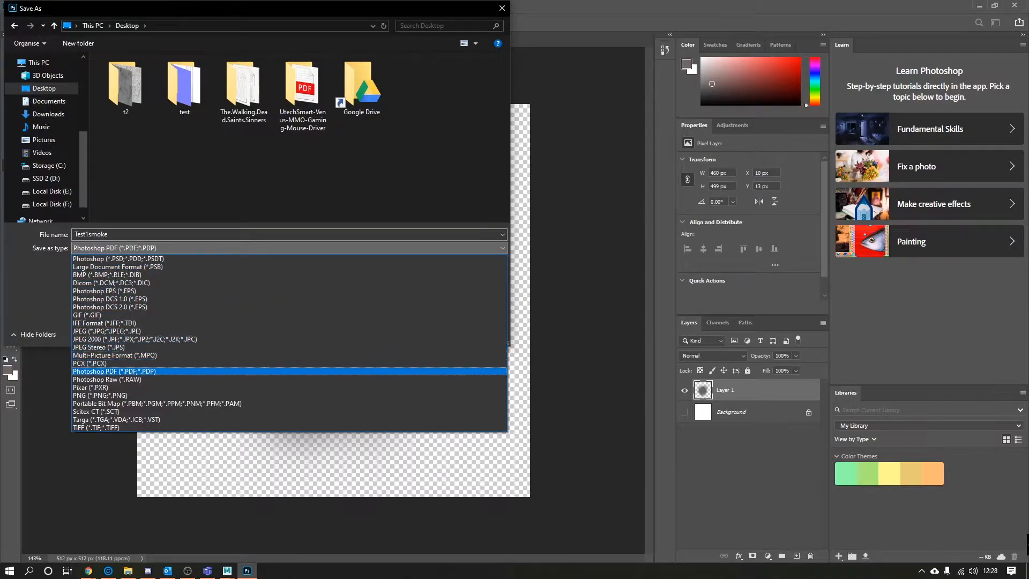
key(Return)
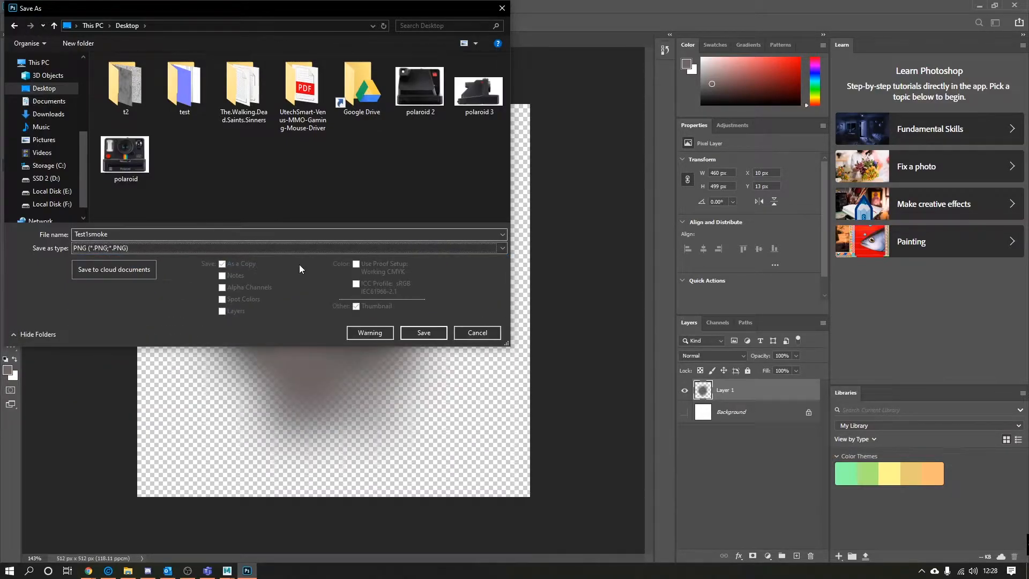
click(424, 332)
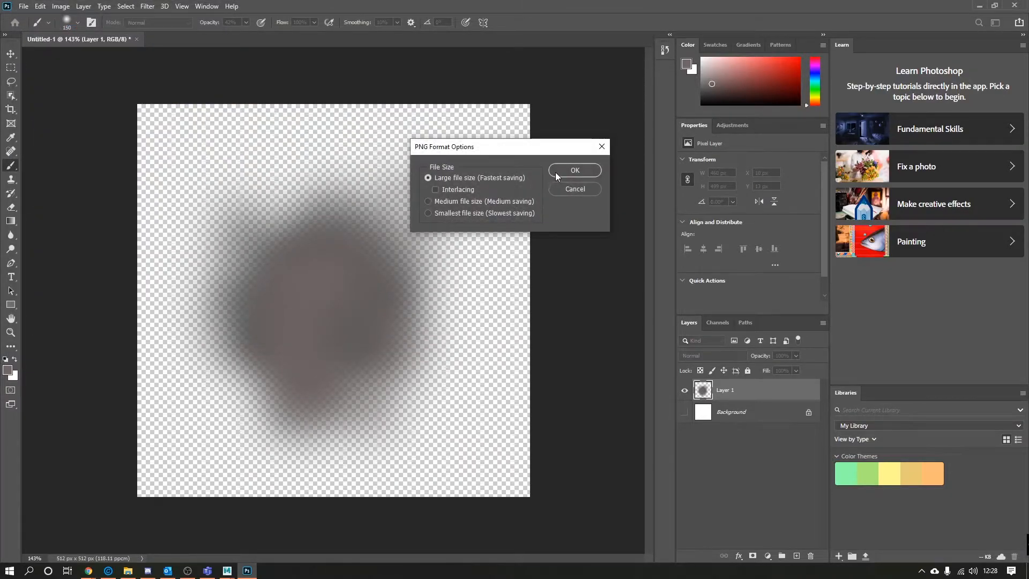
click(573, 170)
- Switch back to Maya and select the emitted sprite particles at frame 33
mouse_move(227, 571)
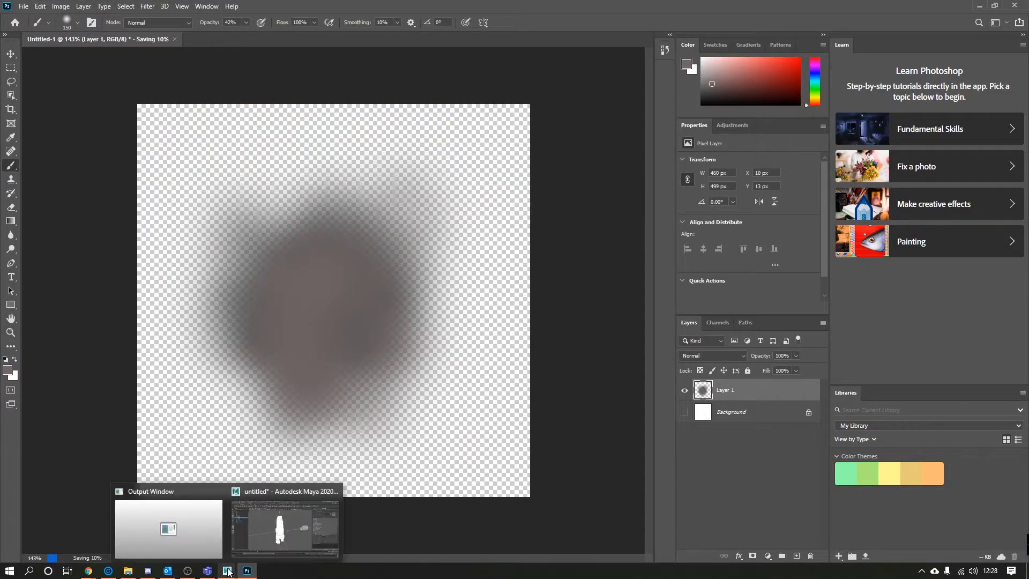
click(297, 519)
alt+drag(518, 333, 530, 298)
scroll(530, 298, up, 3)
click(542, 234)
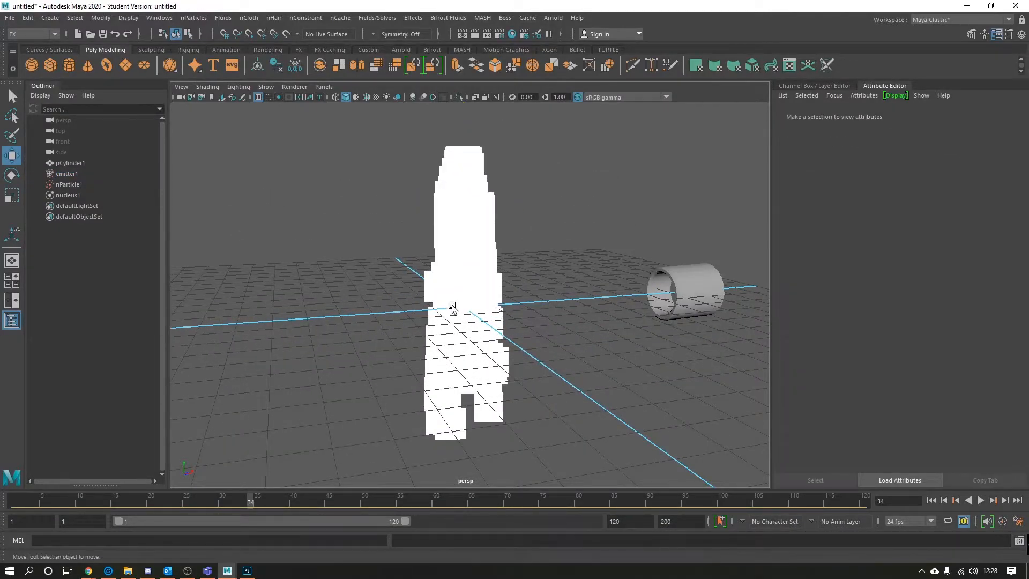
drag(204, 506, 244, 504)
drag(577, 243, 355, 280)
- Assign a new Blinn material to the selected sprite particles
scroll(476, 234, up, 3)
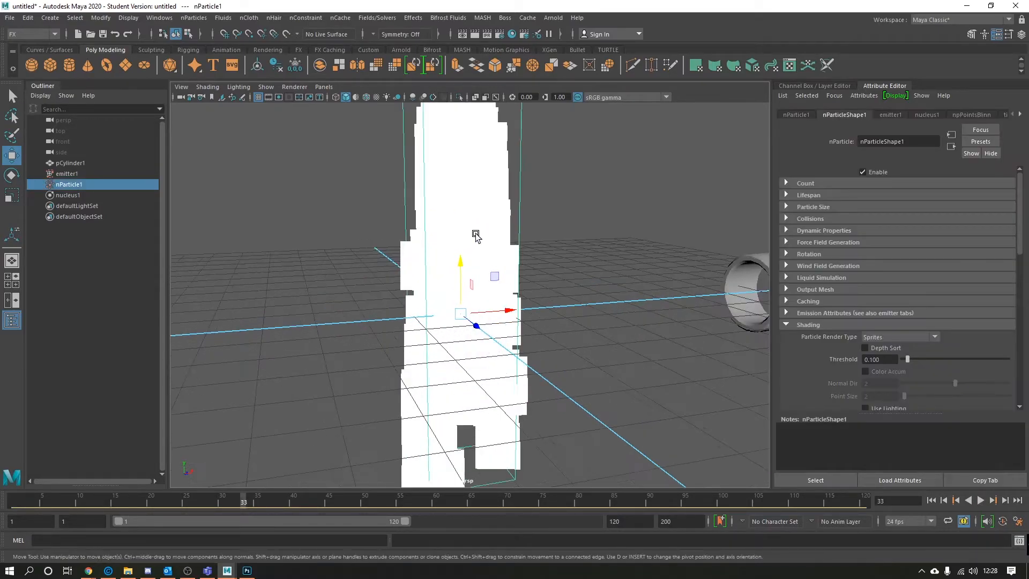
alt+drag(476, 234, 417, 256)
alt+middle_drag(436, 232, 410, 316)
alt+drag(409, 317, 457, 315)
right_drag(484, 278, 490, 505)
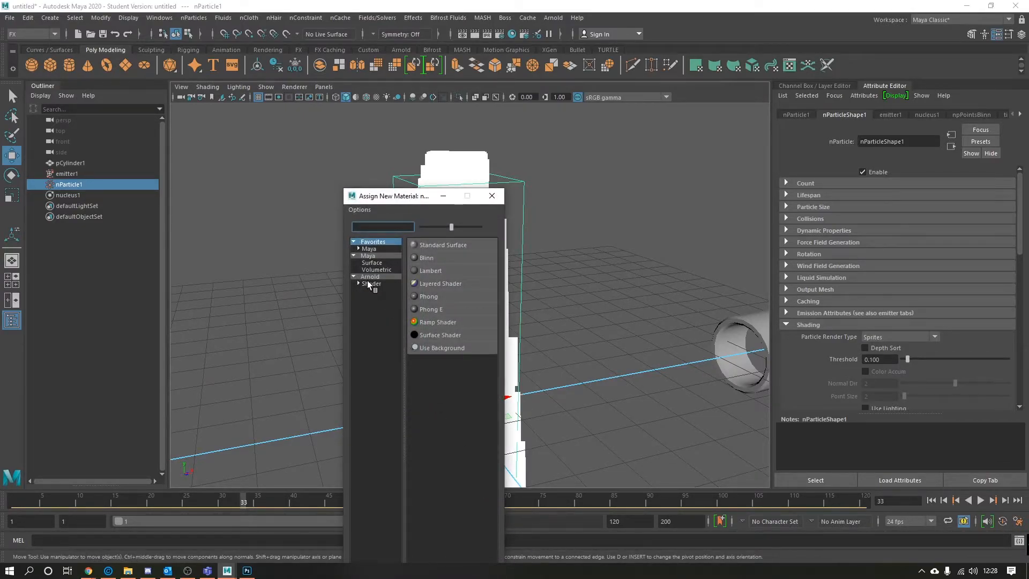
click(371, 263)
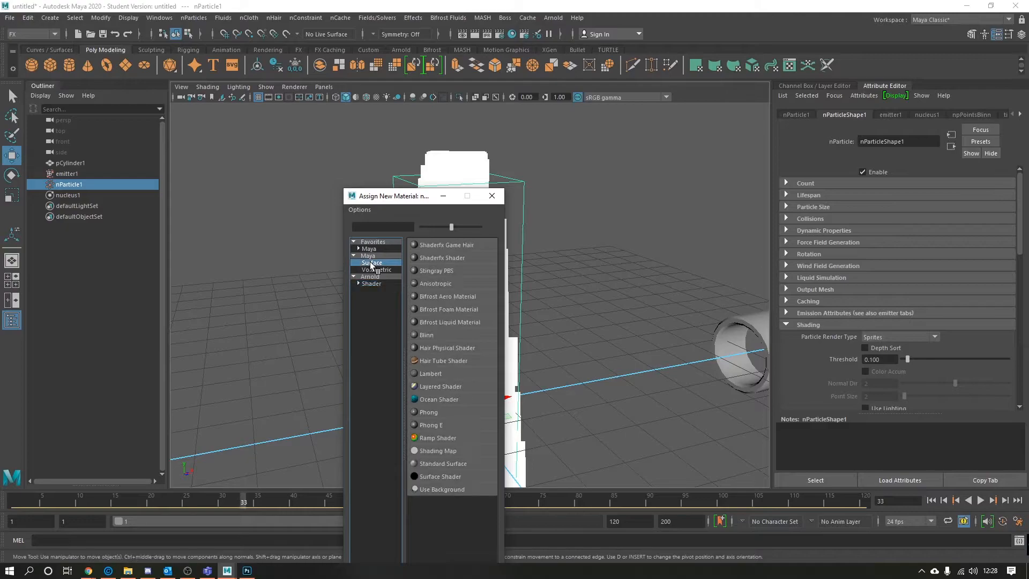
click(369, 249)
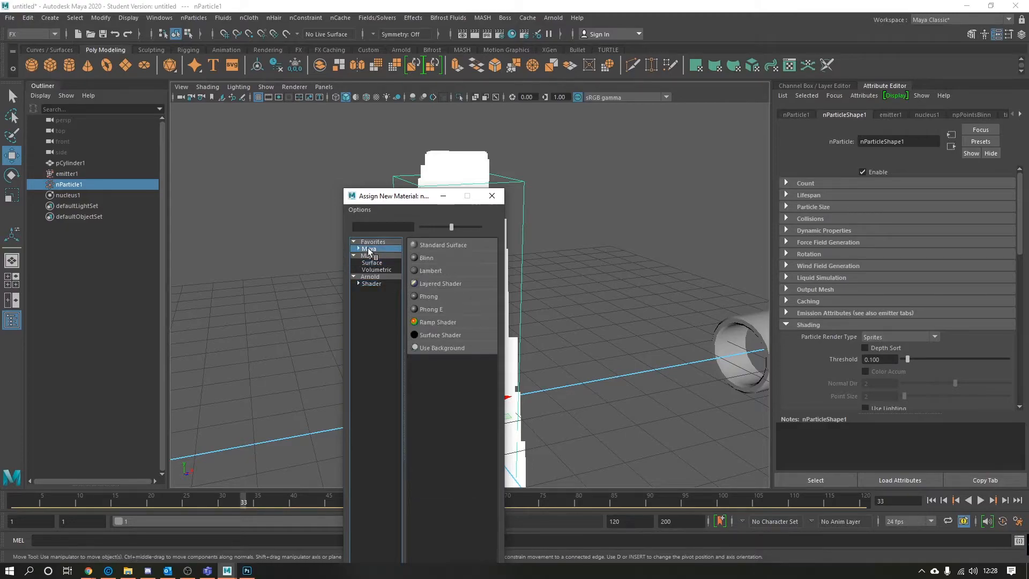
click(427, 258)
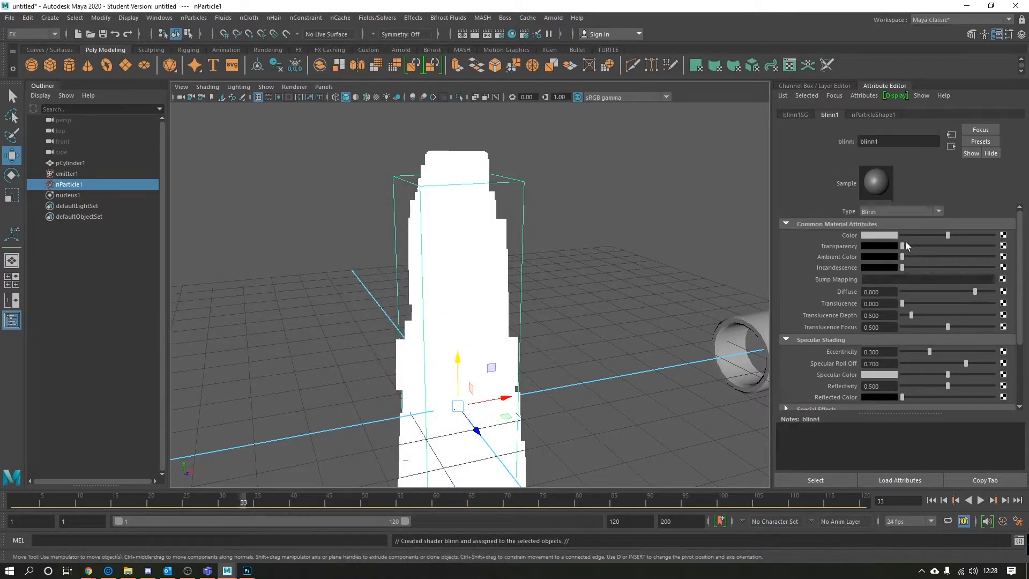
- Map the Blinn's colour to a file texture using Test1smoke.png from the Desktop and show textures in the viewport
click(1003, 235)
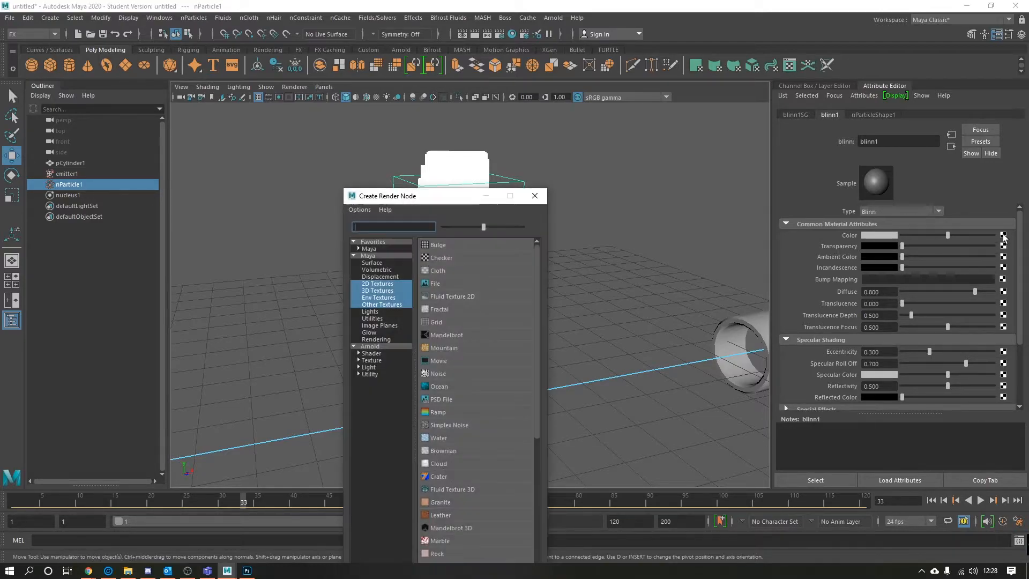
click(432, 282)
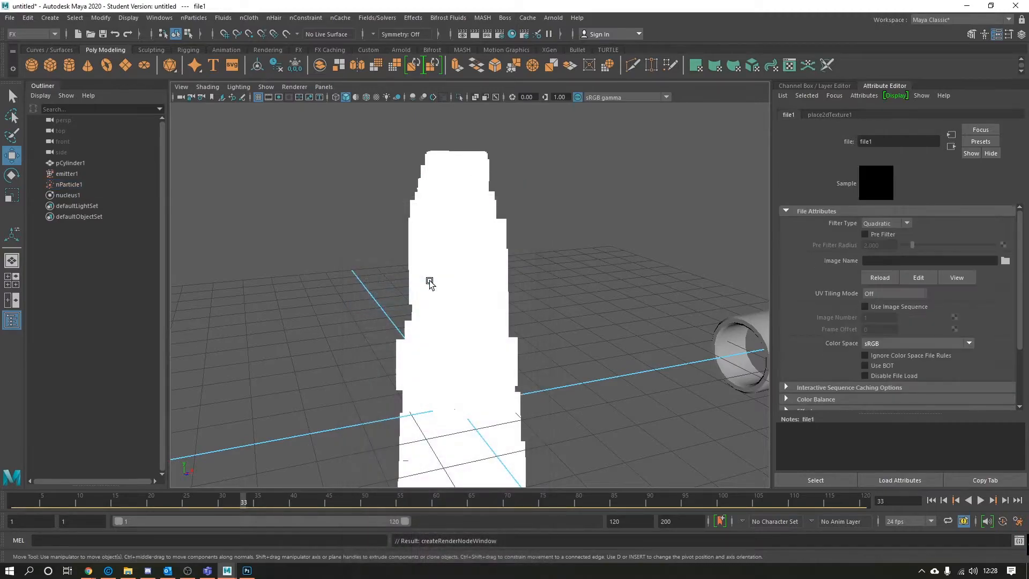
click(1004, 262)
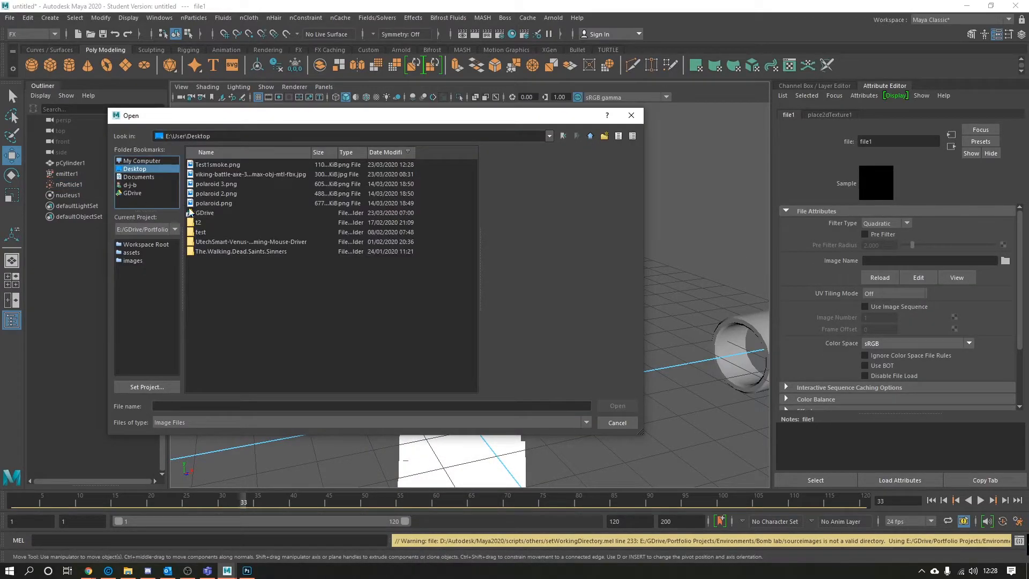
double_click(209, 170)
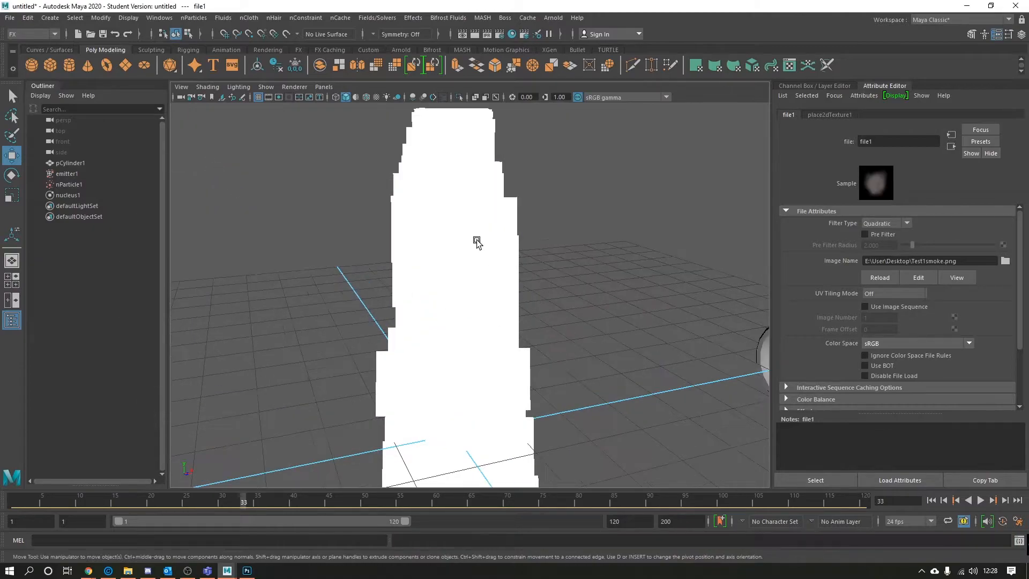
key(6)
mouse_move(464, 213)
alt+mouse_down()
mouse_move(477, 250)
mouse_move(557, 303)
mouse_move(409, 292)
mouse_move(471, 322)
mouse_move(544, 228)
mouse_move(500, 443)
mouse_move(531, 251)
mouse_move(535, 287)
mouse_move(616, 250)
mouse_move(335, 305)
alt+mouse_up()
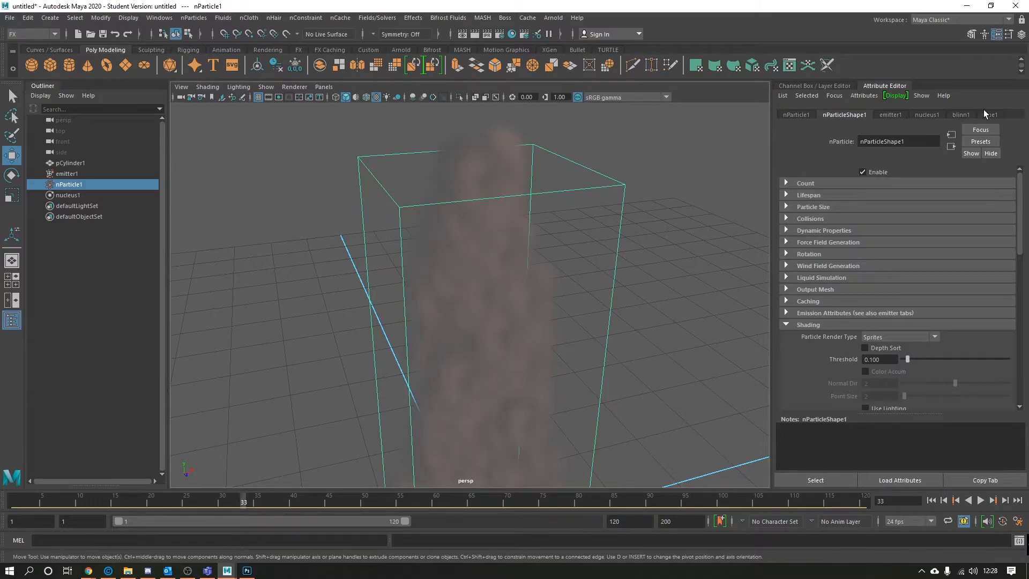
- Show the Blinn's attributes and play the simulation from frame 1 to examine how the textured smoke sprites move
click(960, 115)
scroll(547, 319, down, 6)
alt+drag(546, 322, 551, 317)
alt+middle_drag(551, 317, 482, 262)
alt+drag(482, 262, 494, 284)
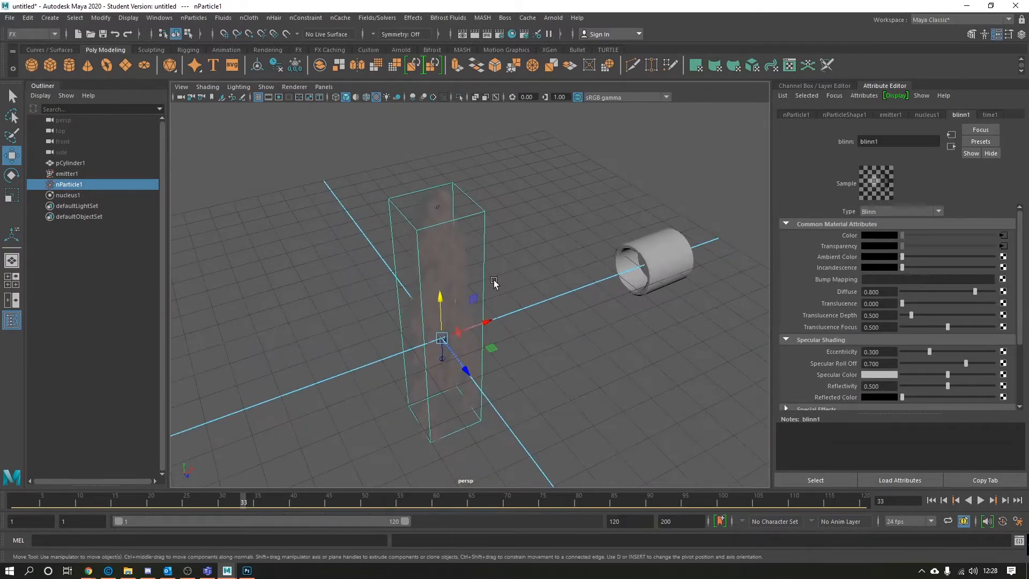
drag(205, 489, 14, 509)
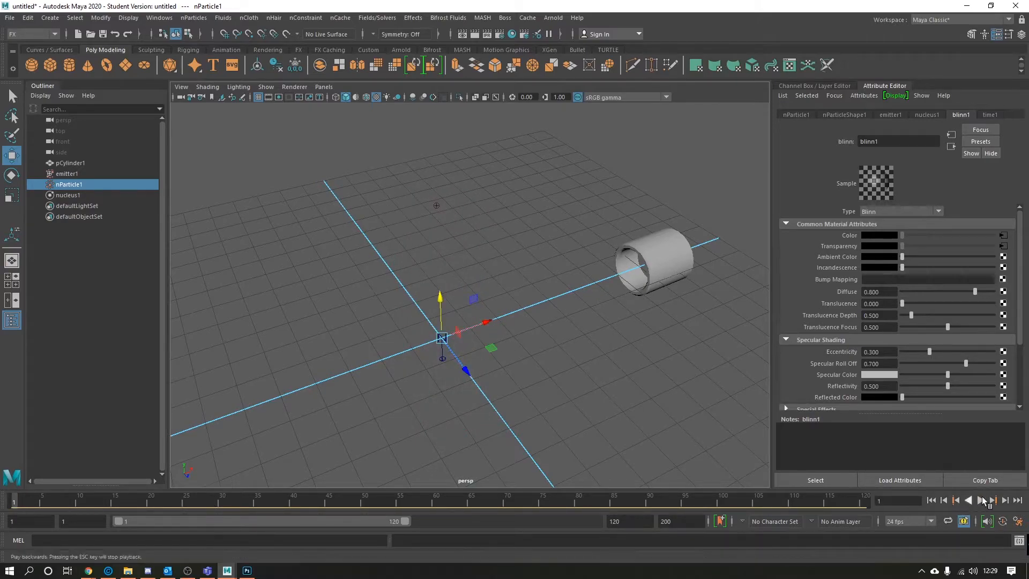
click(980, 500)
mouse_move(477, 349)
alt+mouse_down()
mouse_move(452, 283)
mouse_move(492, 326)
mouse_move(454, 349)
mouse_move(476, 360)
alt+mouse_up()
scroll(492, 326, down, 5)
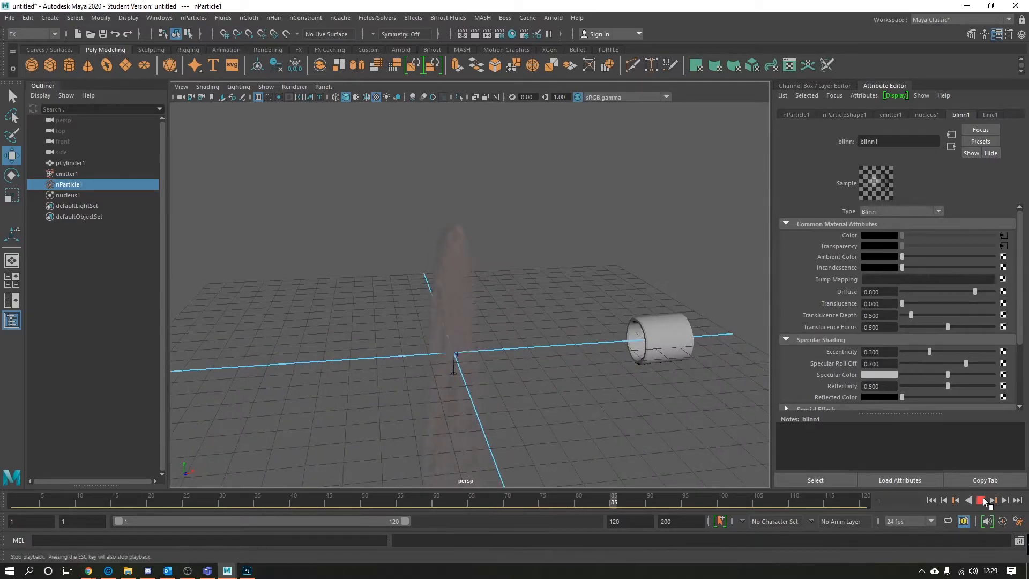
click(980, 500)
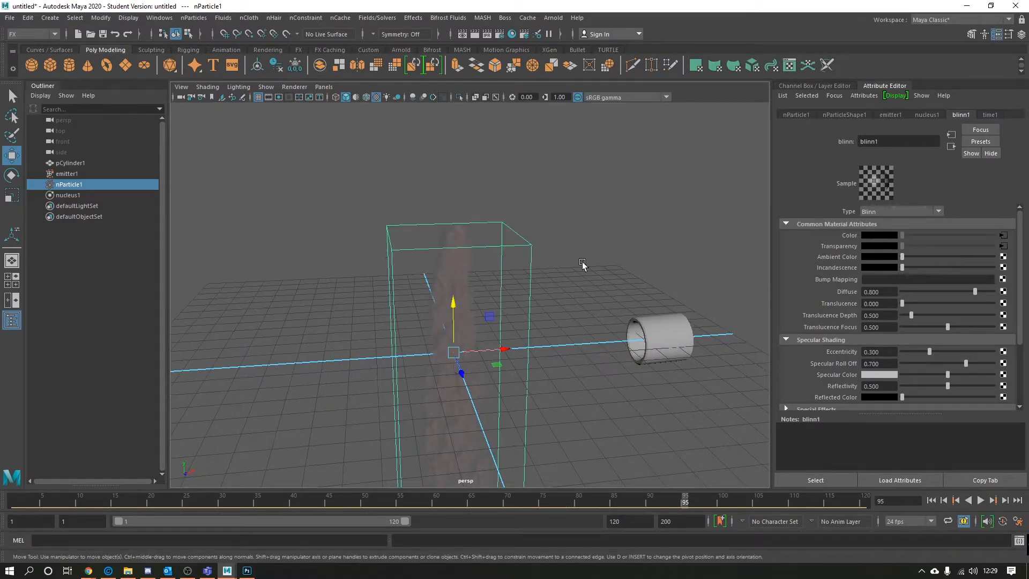
- Enable the ground plane on the nucleus solver and replay the simulation from frame 1 to check it
click(922, 115)
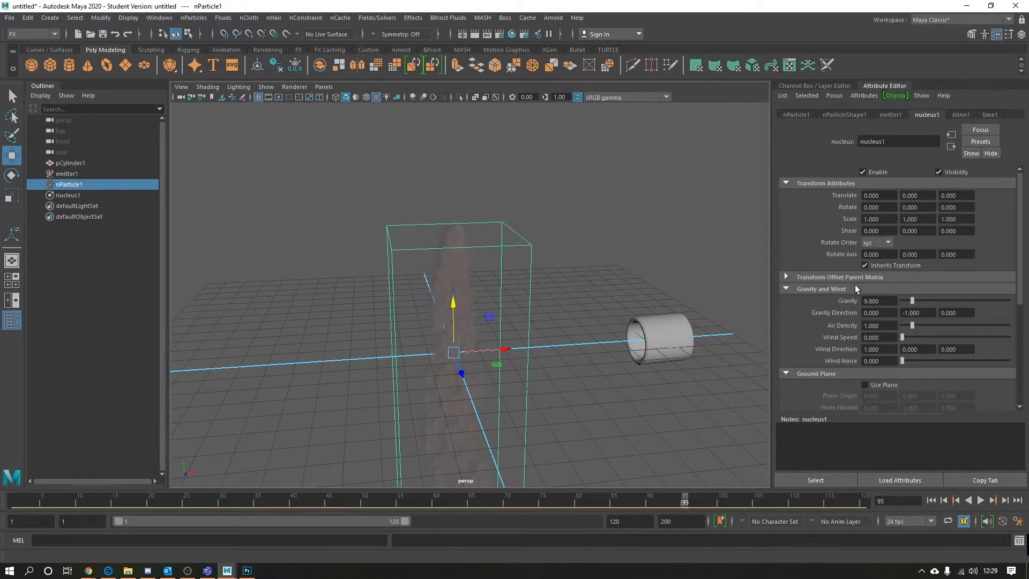
click(865, 385)
click(932, 502)
click(980, 501)
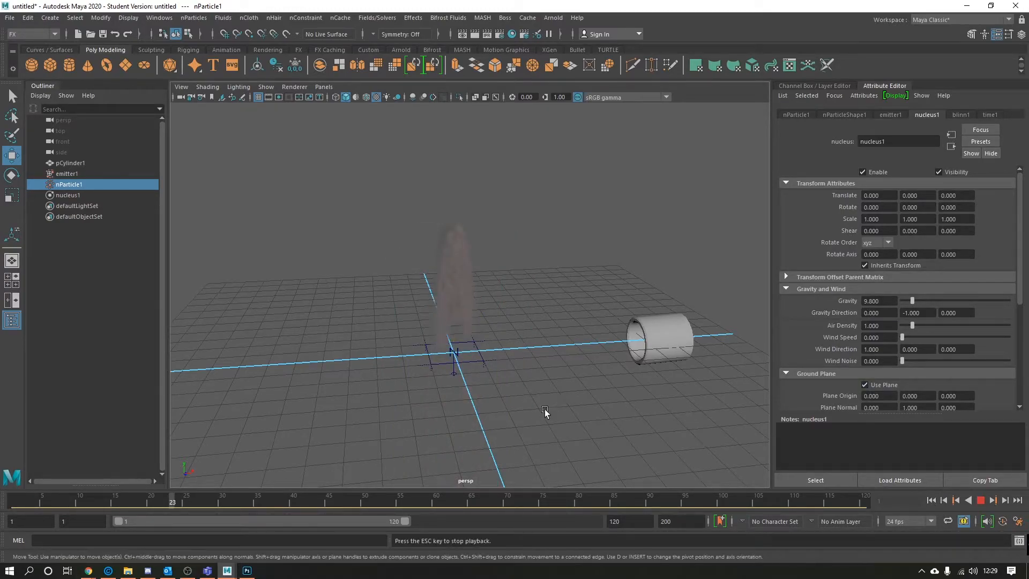
click(980, 500)
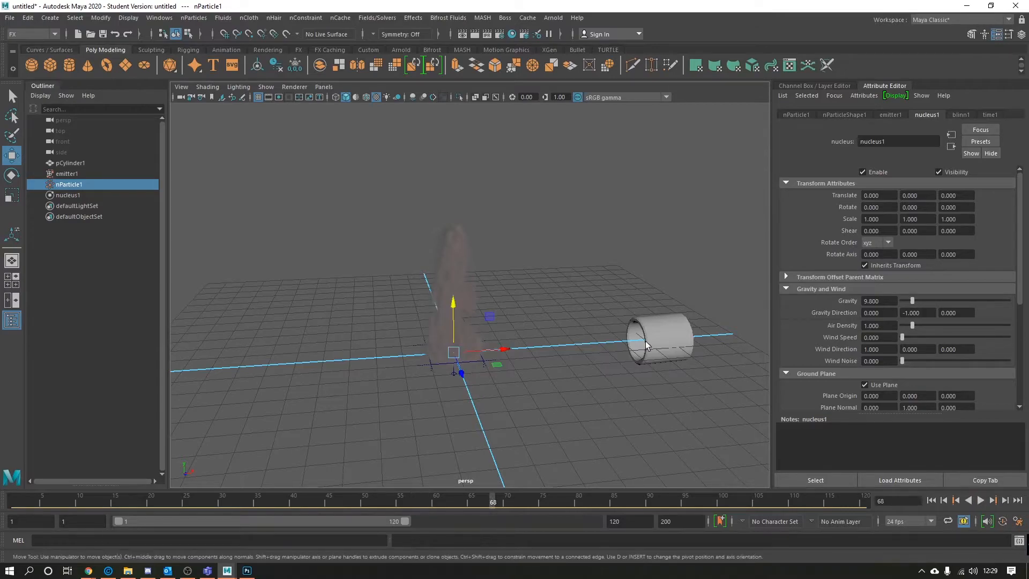
- Change the viewport background to black so the smoke stands out, and deselect the particles
scroll(450, 264, up, 5)
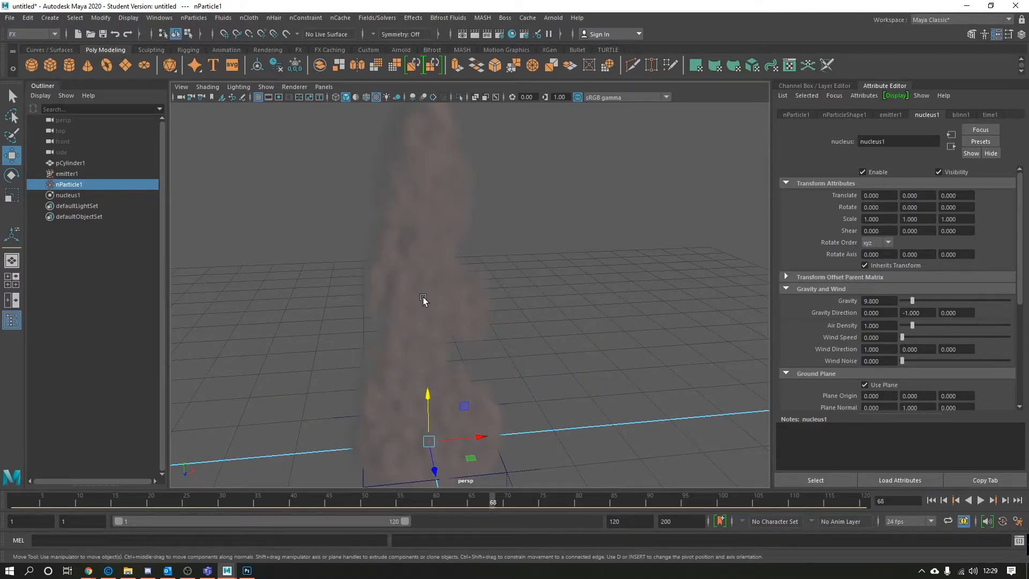
scroll(390, 278, down, 5)
alt+middle_drag(392, 265, 398, 291)
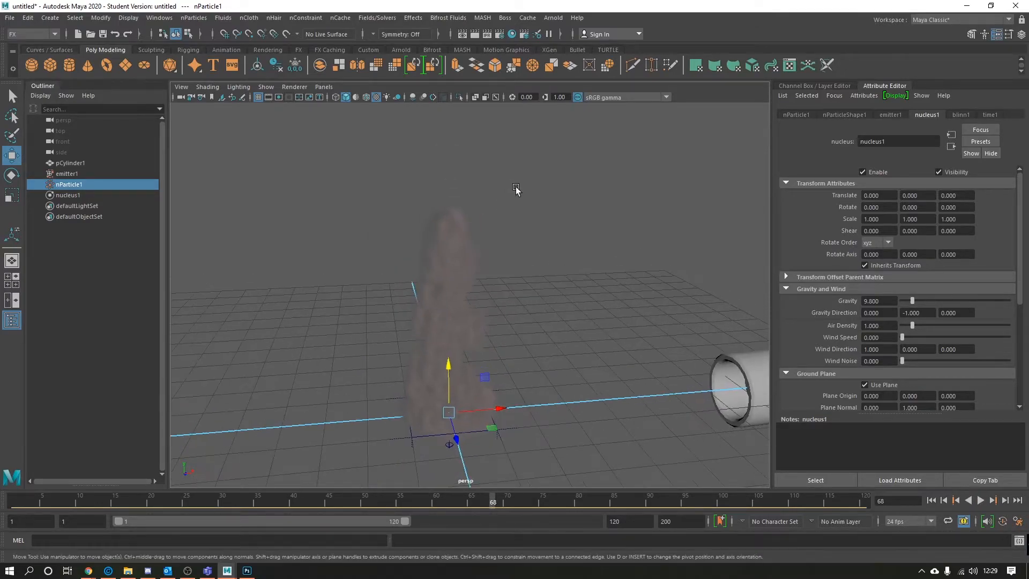
key(alt+b)
key(alt+b)
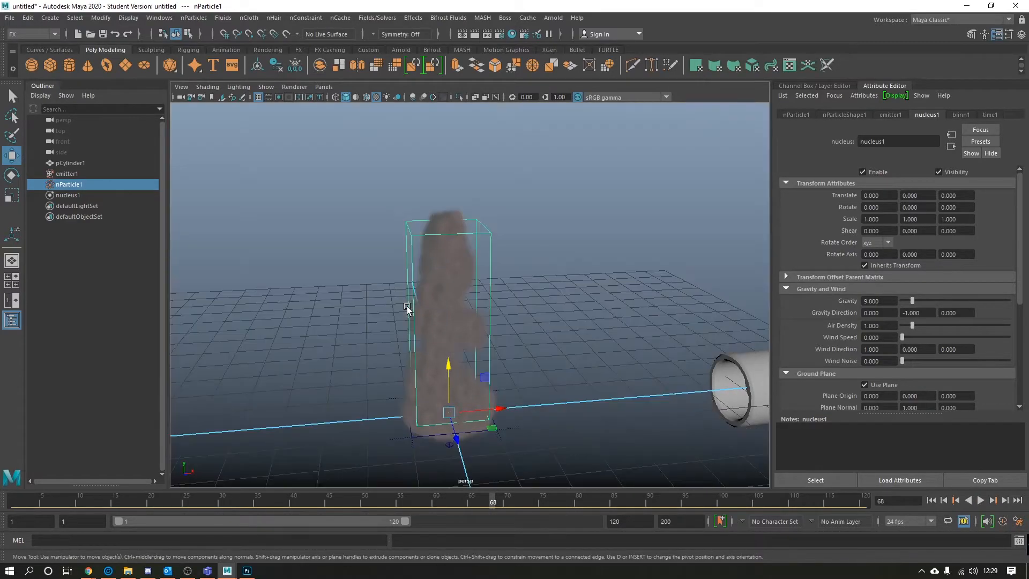
click(606, 222)
- Move the hollow cylinder up beside the upper end of the smoke column
click(727, 390)
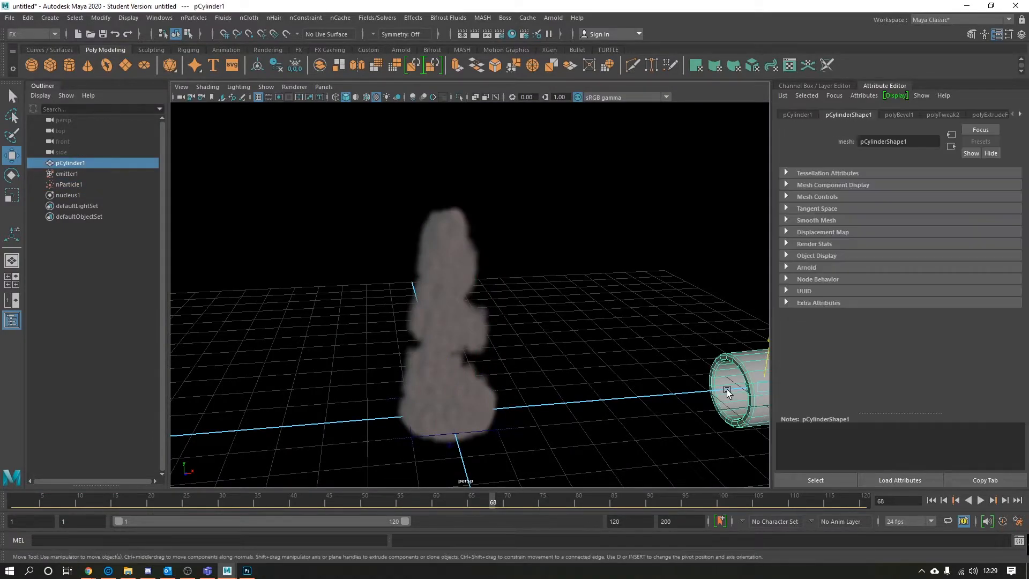
scroll(725, 386, down, 2)
drag(740, 333, 521, 197)
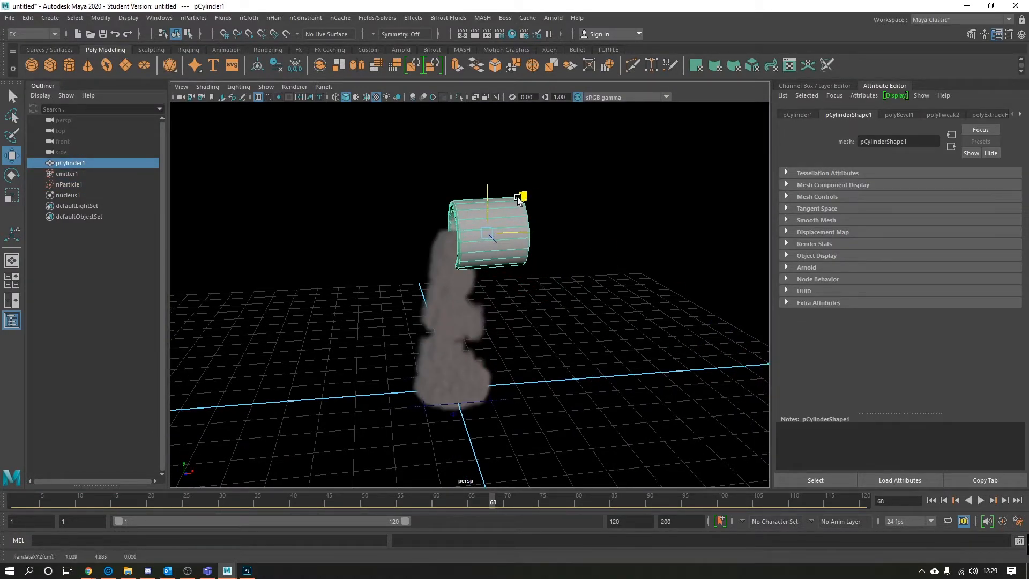
- Return to frame 1 and fine-tune the cylinder's position so its open end sits at the emitter
drag(43, 503, 14, 501)
scroll(321, 267, up, 4)
alt+middle_drag(359, 246, 412, 360)
scroll(424, 357, up, 4)
drag(660, 270, 687, 283)
alt+drag(579, 301, 557, 283)
drag(638, 204, 596, 205)
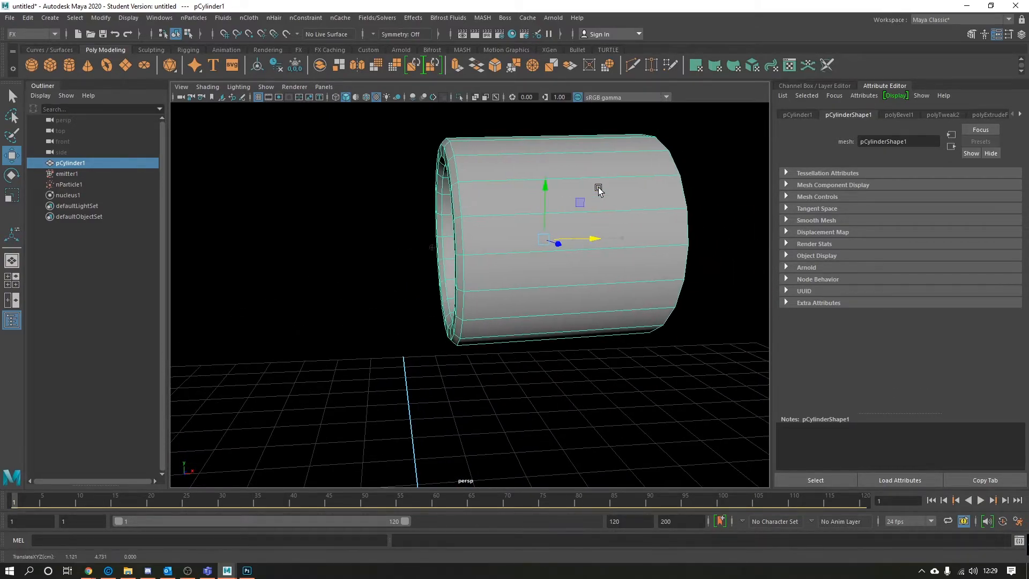
drag(394, 236, 435, 268)
click(566, 237)
drag(602, 241, 648, 240)
key(ctrl+z)
click(436, 252)
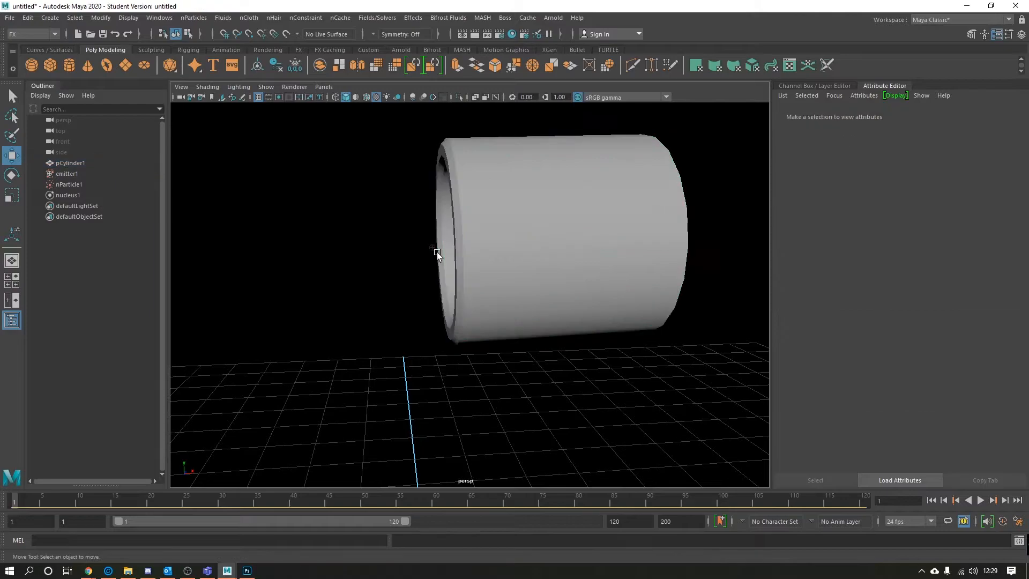
- Select the cylinder and add the emitter to the selection, undoing the trial moves made with both
click(439, 251)
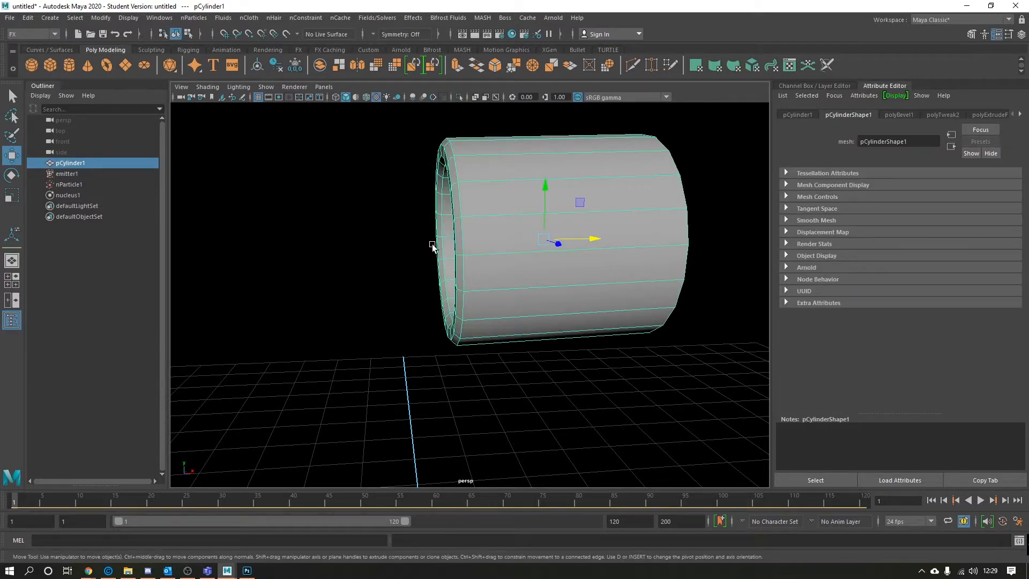
shift+click(433, 246)
drag(482, 247, 544, 247)
key(ctrl+z)
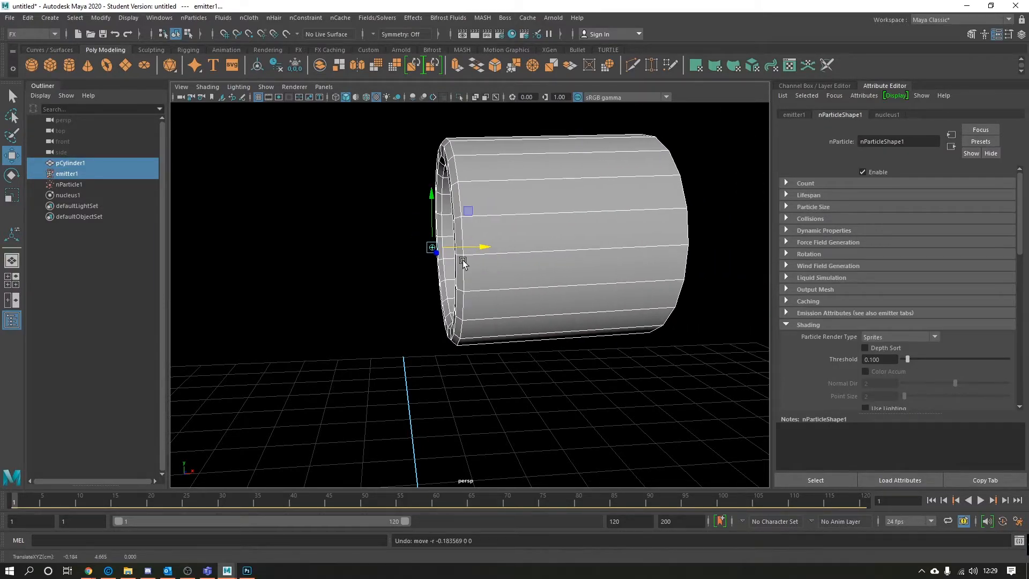
drag(472, 254, 610, 304)
key(ctrl+z)
- Switch to the Rigging menu set and parent-constrain the emitter to the cylinder
scroll(533, 288, down, 5)
alt+drag(533, 288, 533, 310)
scroll(532, 311, up, 5)
alt+middle_drag(533, 310, 493, 316)
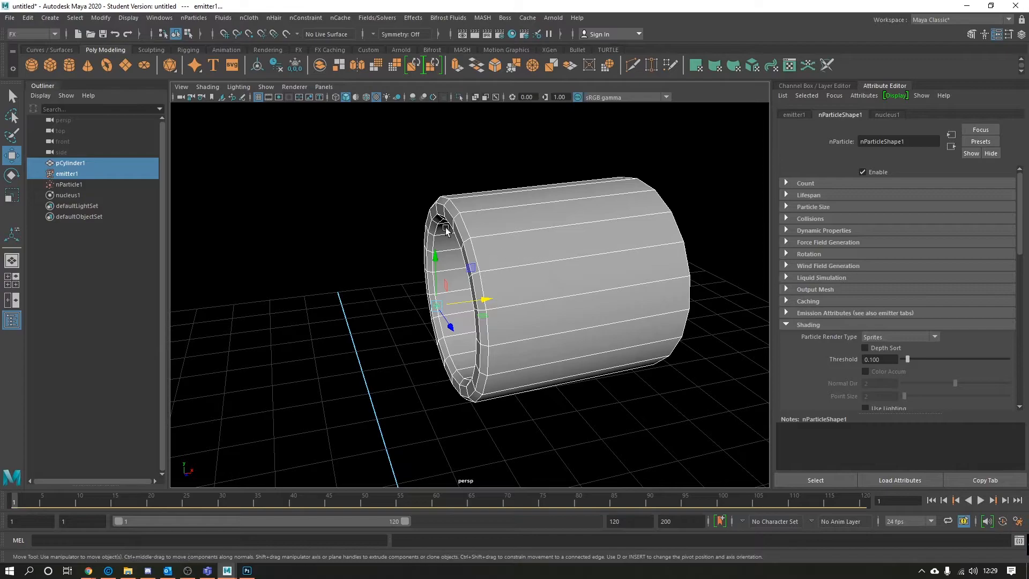
click(30, 36)
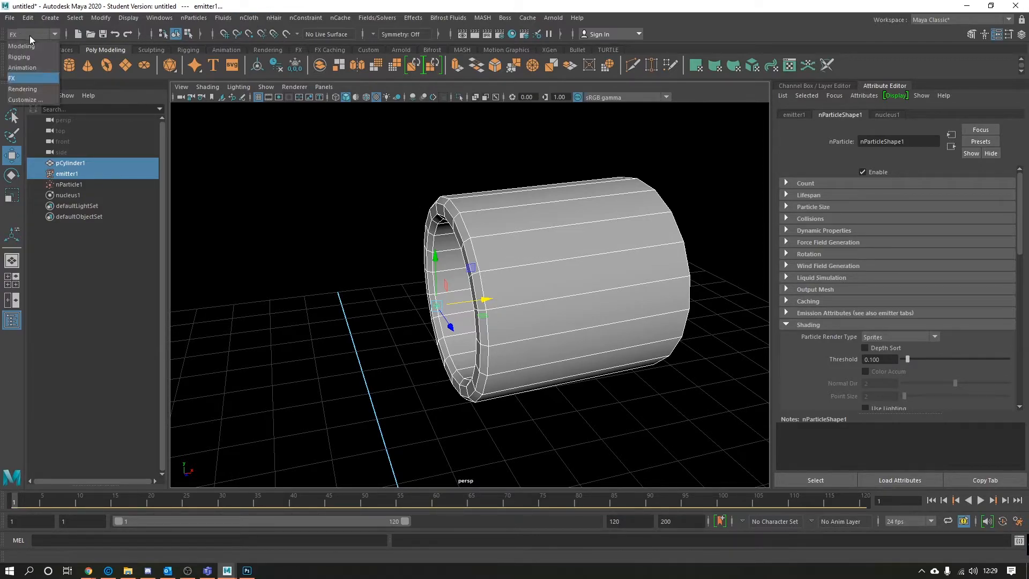
click(19, 57)
click(273, 18)
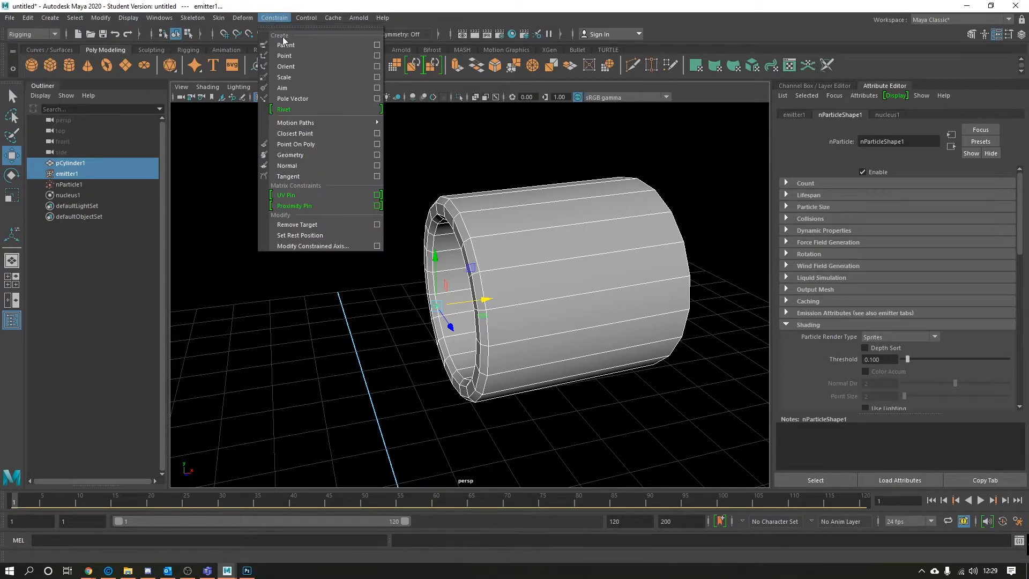
click(281, 41)
- Try moving the cylinder along X during playback to test the emitter constraint, undoing the move and returning to frame 1
scroll(481, 380, down, 5)
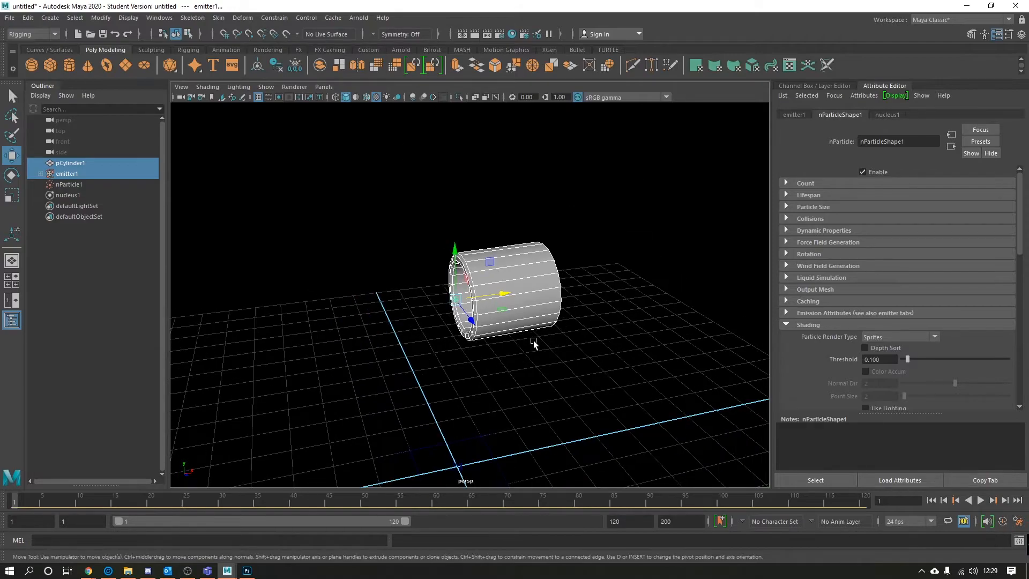
click(525, 327)
click(980, 500)
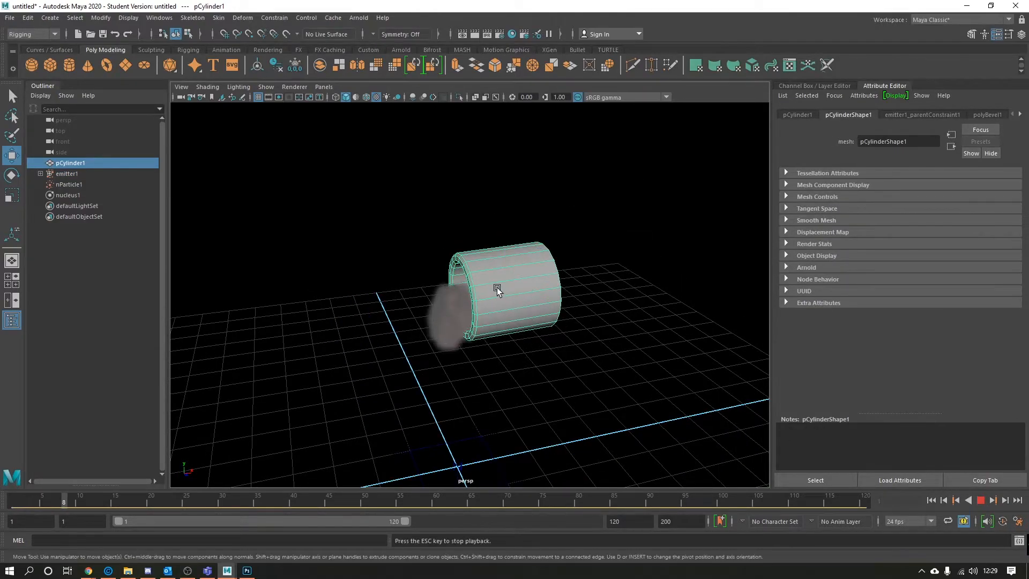
drag(544, 288, 659, 275)
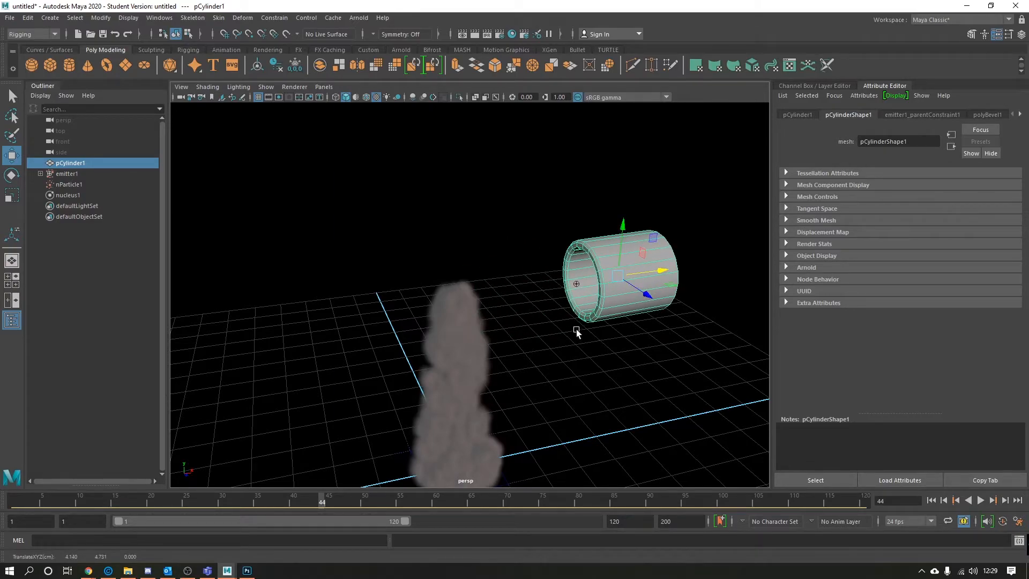
key(ctrl+z)
click(14, 501)
- Draw a four-span EP curve on the ground grid, arcing from near the centre around to the front
scroll(401, 375, down, 6)
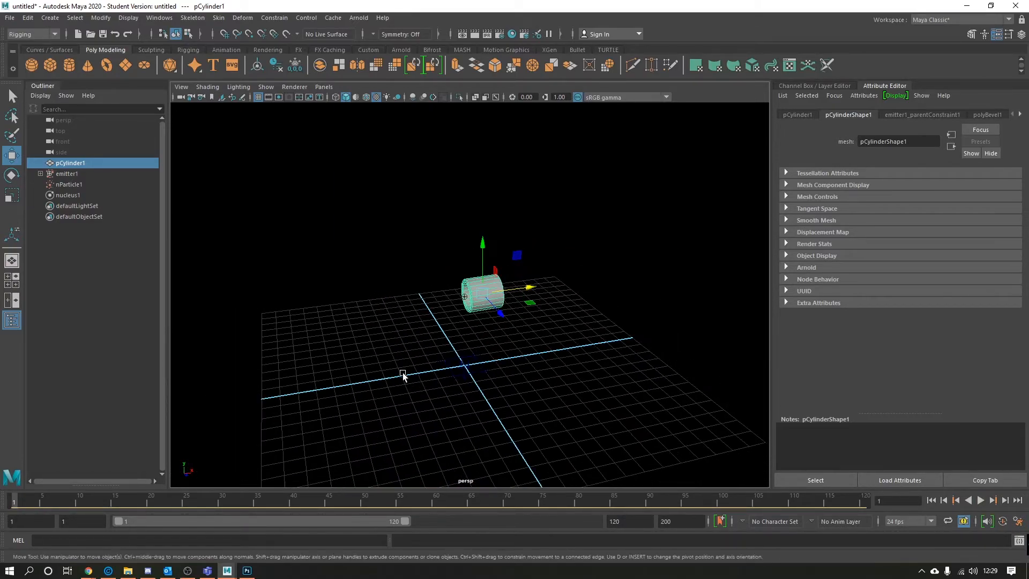
alt+middle_drag(400, 375, 387, 362)
click(65, 49)
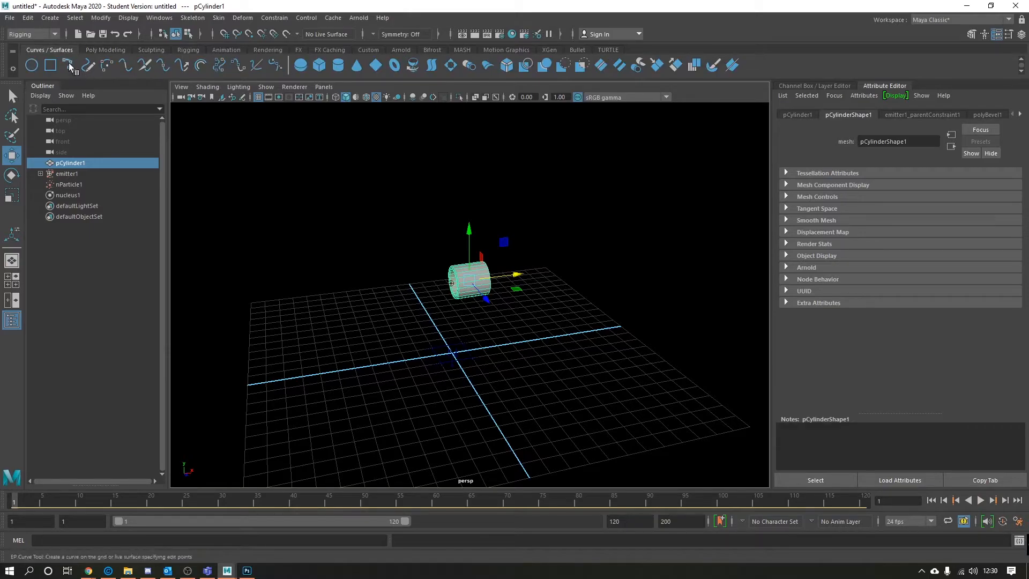
click(69, 64)
click(593, 283)
click(570, 446)
key(w)
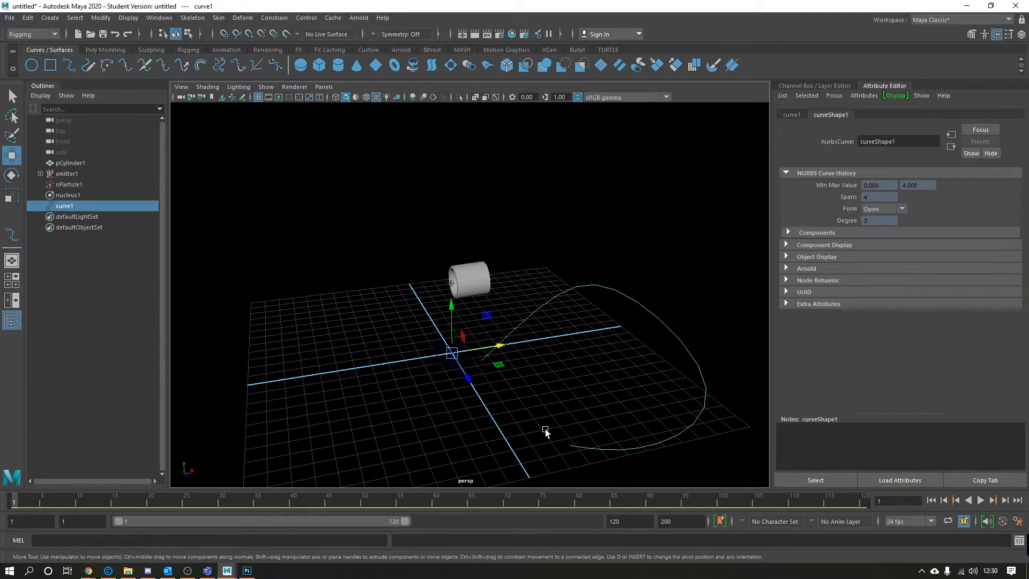
- Select the cylinder followed by the curve and attach the cylinder to it as a motion path
shift+click(472, 279)
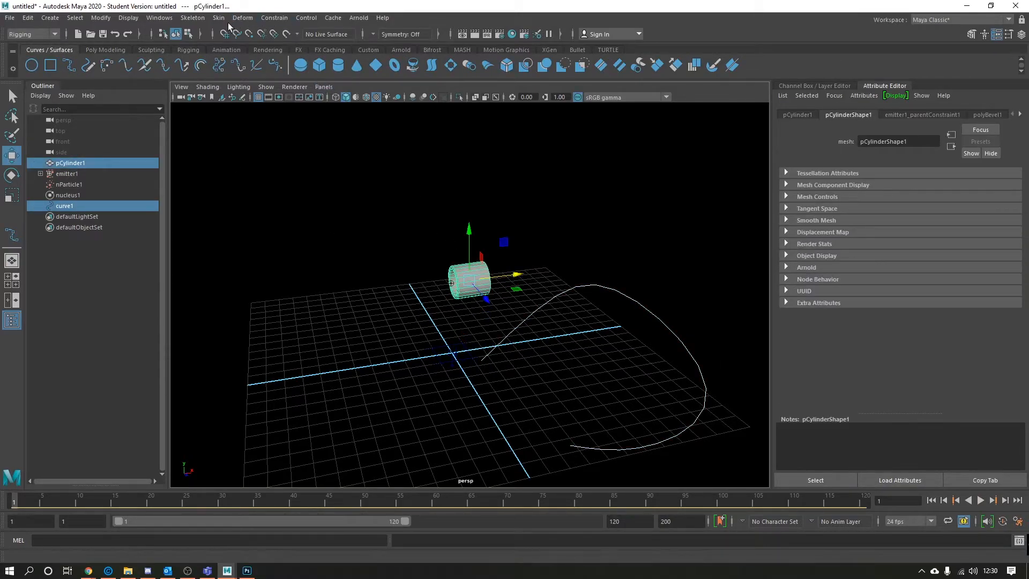
click(462, 279)
click(475, 300)
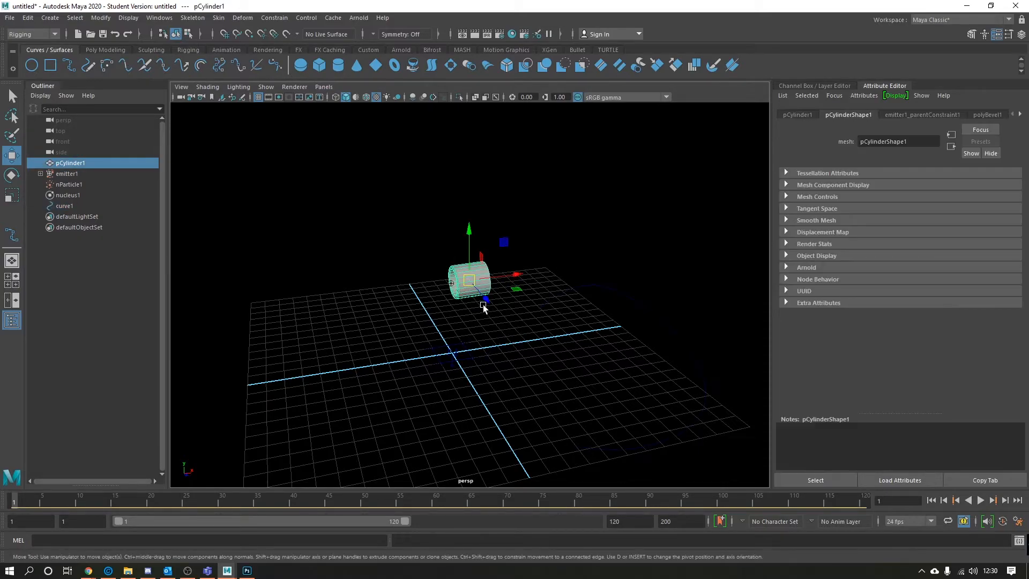
shift+click(514, 334)
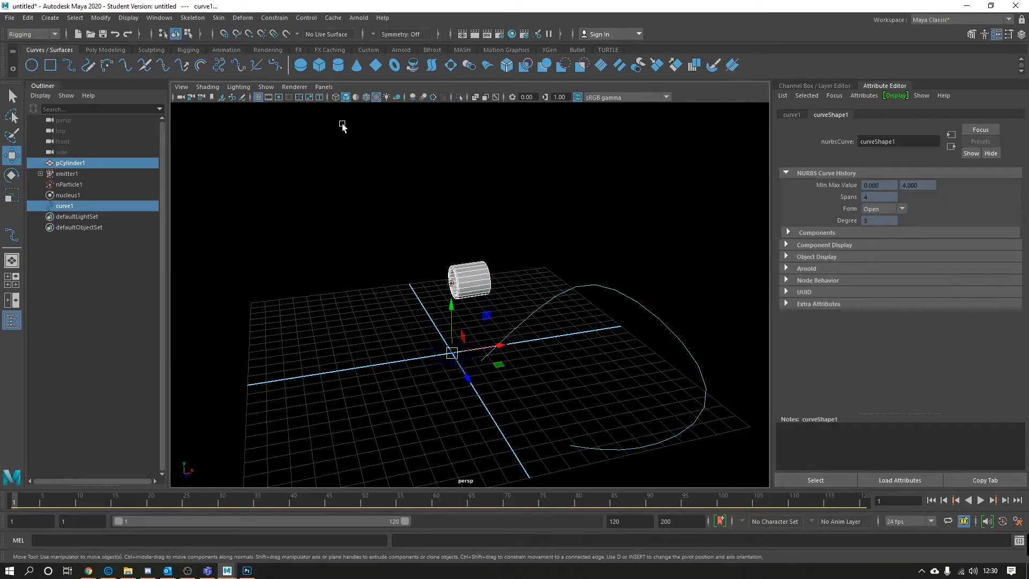
click(284, 16)
mouse_move(333, 134)
click(450, 128)
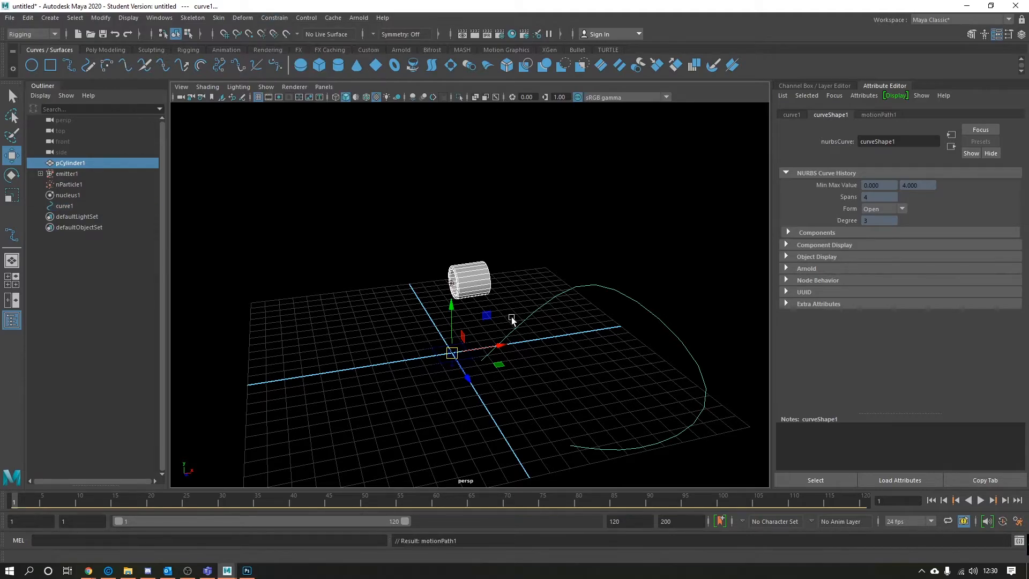
- Adjust the cylinder's motionPath1 Side Twist to about 85.944 so the cylinder lies along the curve
key(f)
scroll(541, 360, down, 5)
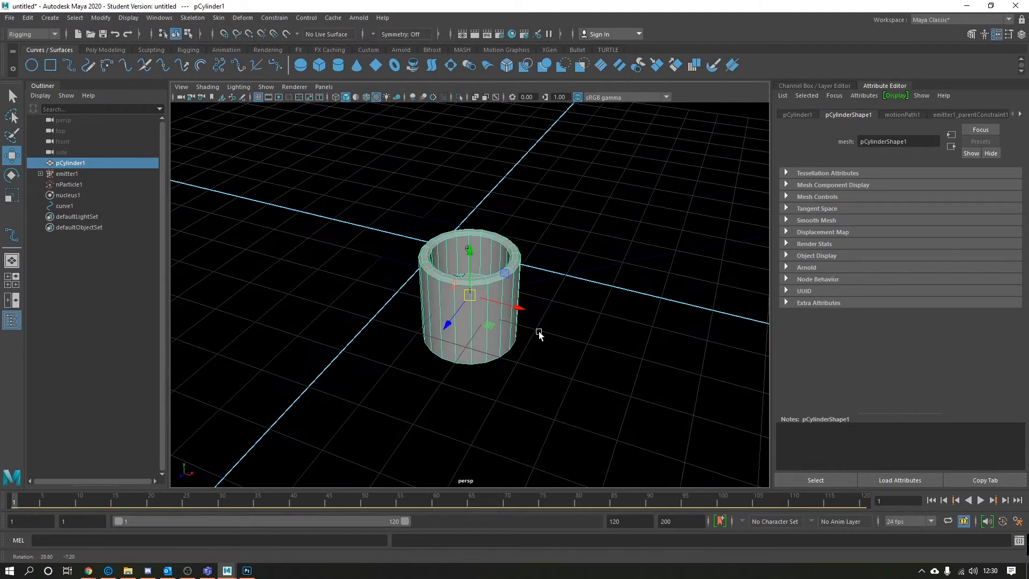
click(1021, 33)
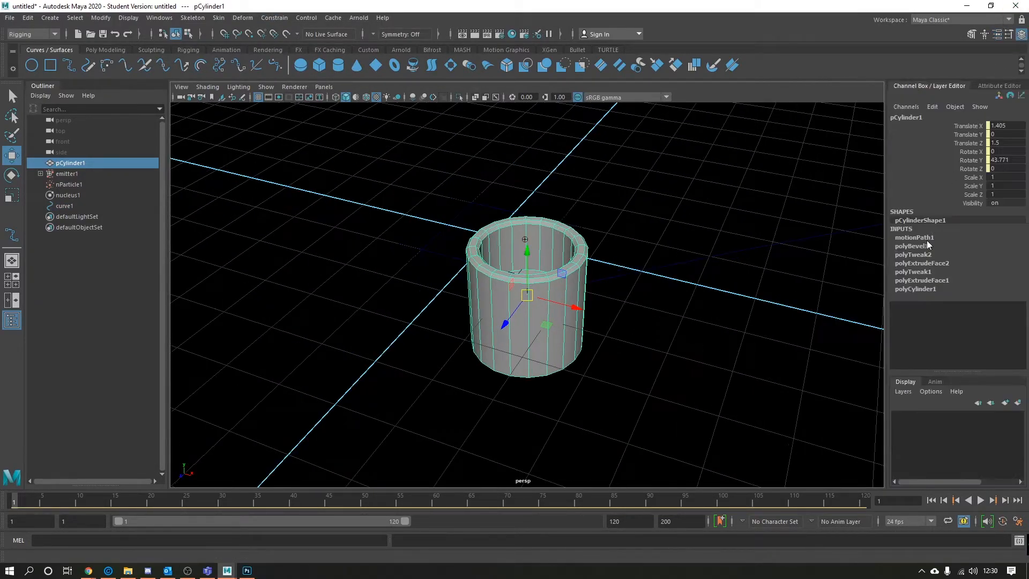
click(914, 237)
click(956, 271)
middle_drag(693, 326, 733, 321)
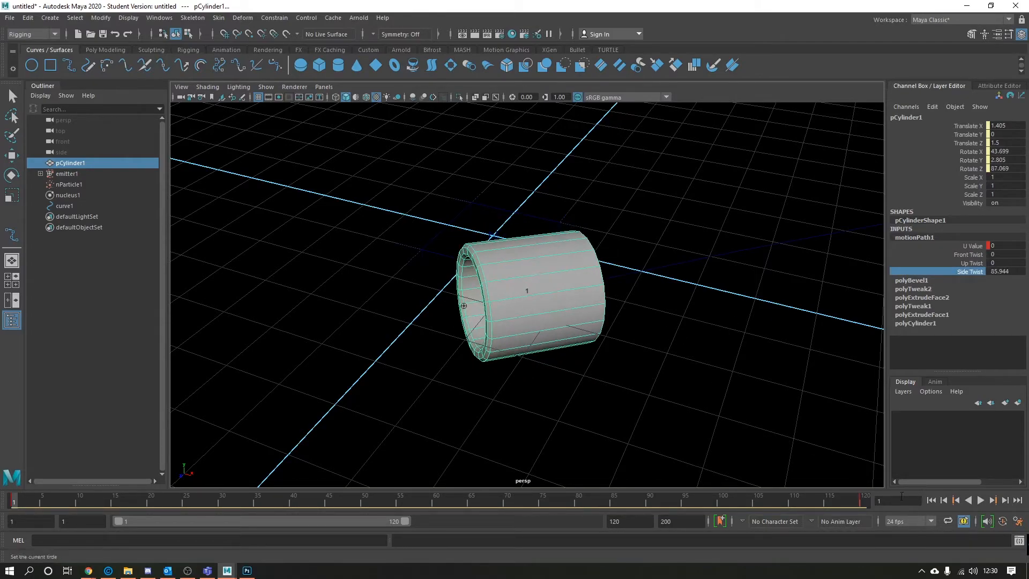
- Play the animation to check the cylinder and smoke along the motion path from several angles, returning to frame 1
click(981, 500)
scroll(718, 360, down, 5)
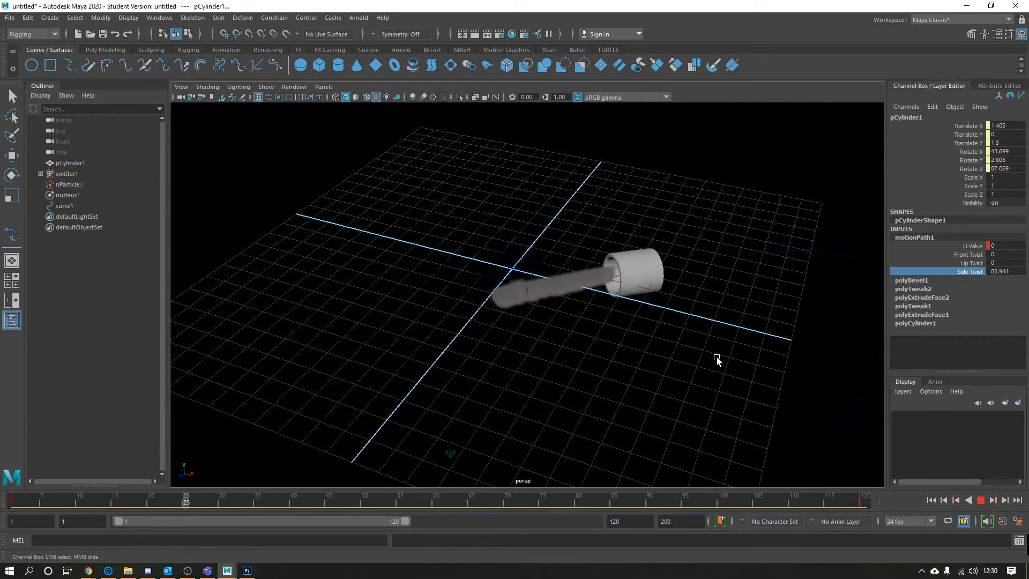
scroll(716, 360, down, 3)
alt+middle_drag(681, 353, 613, 310)
alt+drag(613, 310, 669, 321)
alt+middle_drag(670, 322, 587, 375)
scroll(632, 355, up, 4)
alt+drag(636, 351, 650, 375)
alt+middle_drag(650, 375, 651, 312)
scroll(737, 365, up, 4)
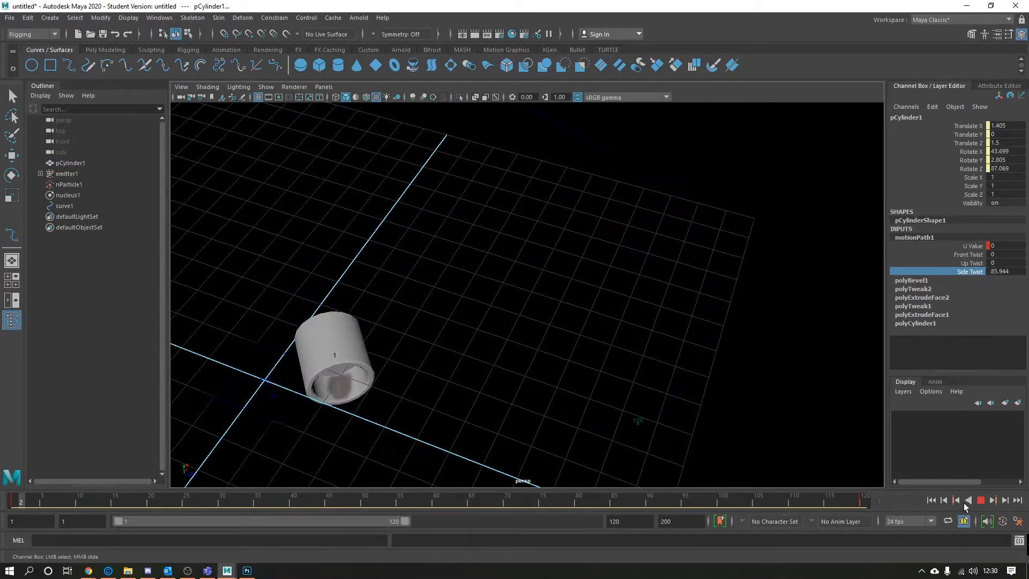
click(980, 500)
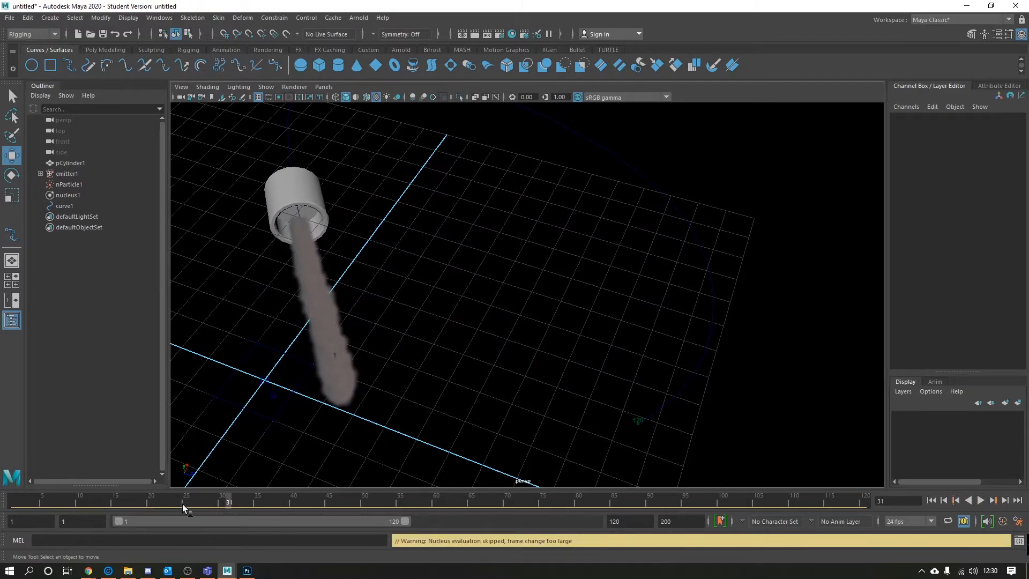
drag(183, 508, 11, 504)
- Select the emitter inside the cylinder and show its attributes in the Attribute Editor
click(343, 387)
key(f)
alt+drag(443, 412, 406, 320)
scroll(476, 324, down, 8)
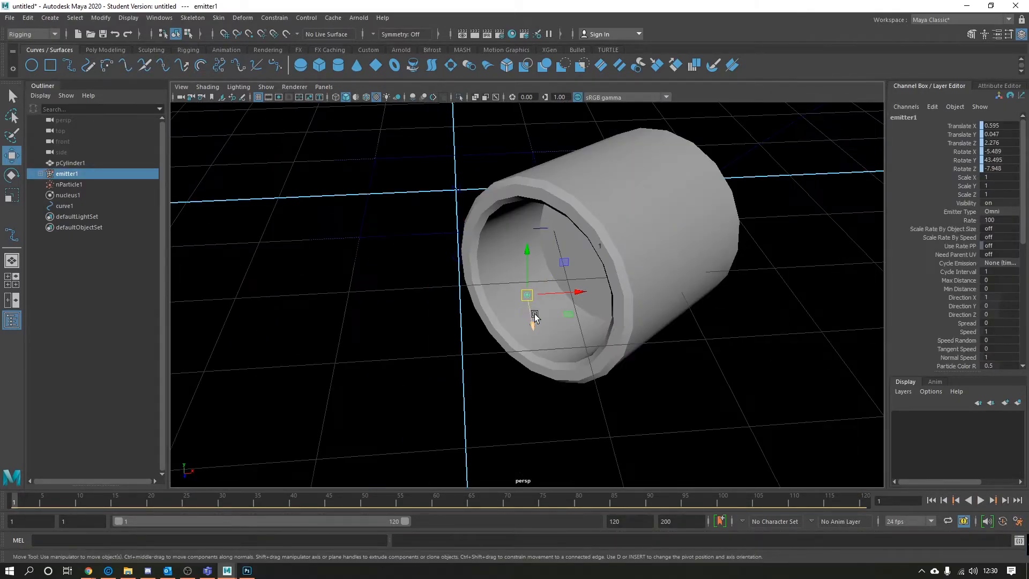
click(970, 34)
click(997, 34)
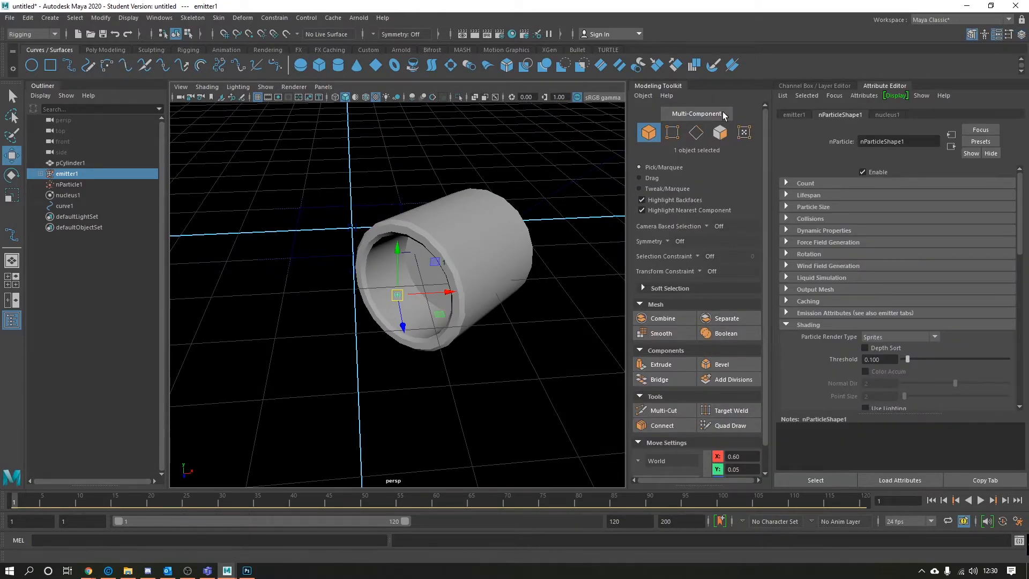
click(971, 35)
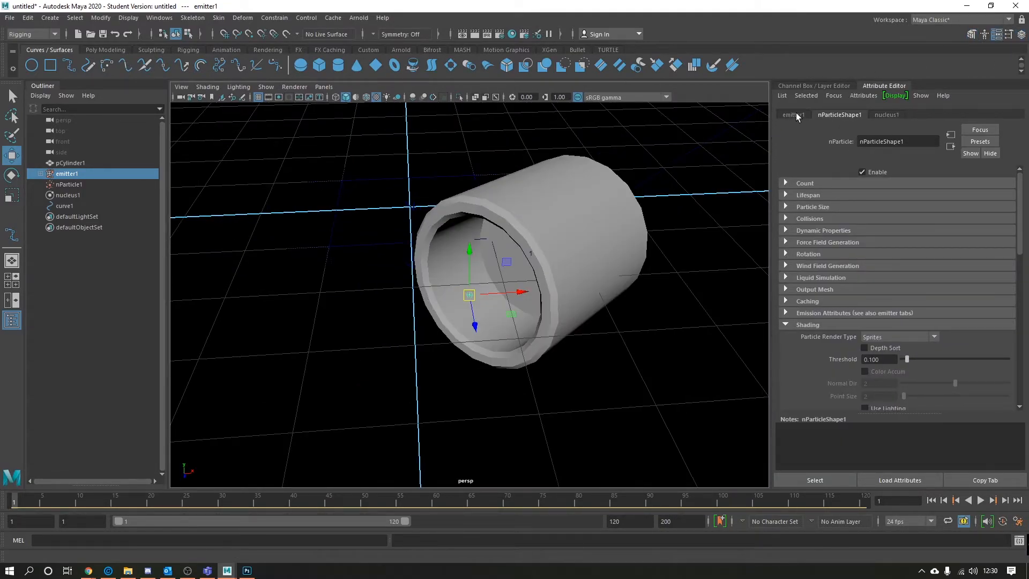
- Set the nParticle shape's Lifespan Mode to Random range
click(793, 325)
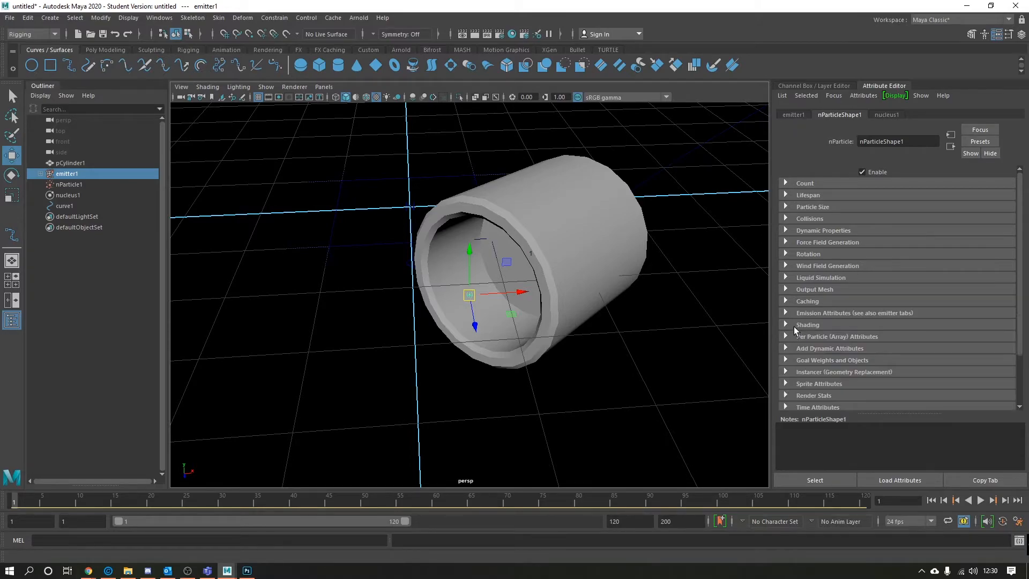
click(793, 195)
click(899, 207)
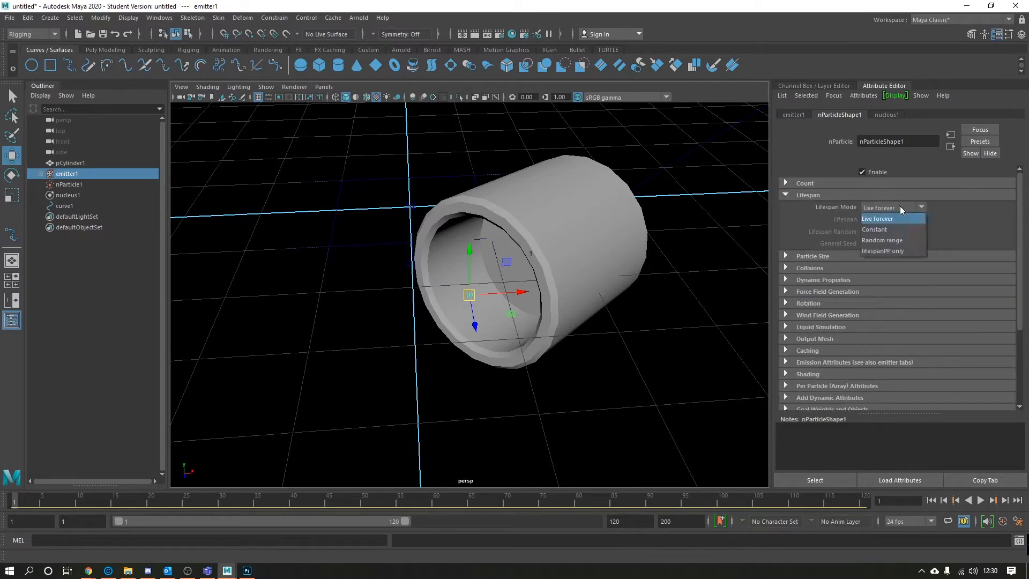
click(882, 240)
- Set the nParticles' Lifespan to 4 and Lifespan Random to 1
text(4)
key(Tab)
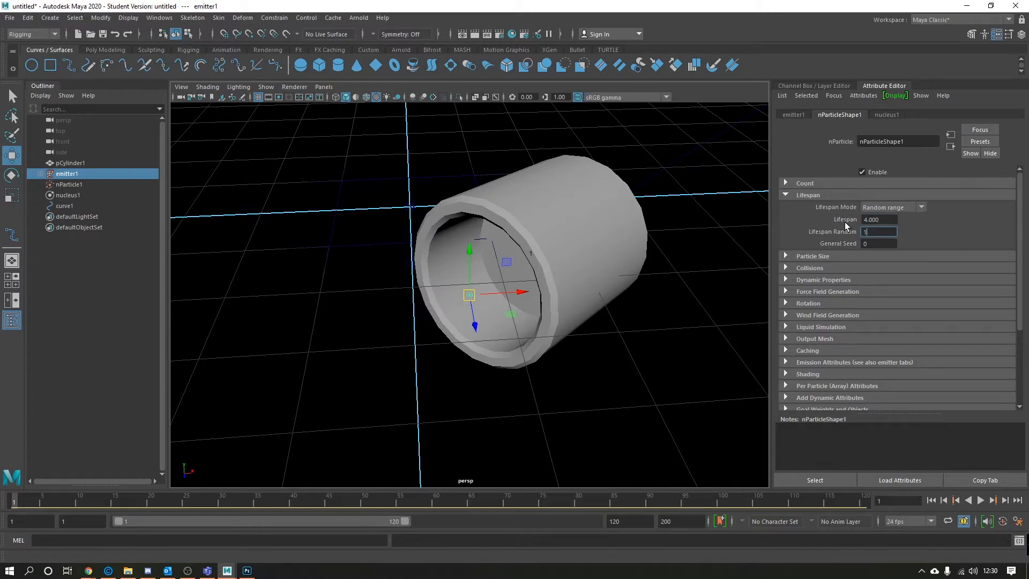
click(888, 219)
drag(883, 234, 859, 234)
drag(885, 220, 854, 222)
drag(884, 220, 859, 224)
- Play the animation to examine the length of the smoke trail along the curve
click(980, 500)
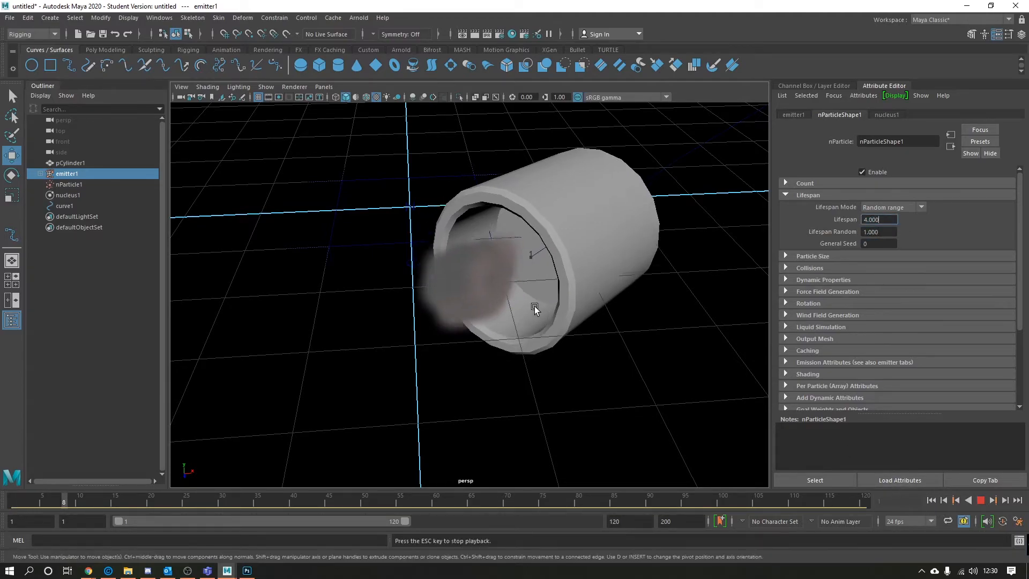
scroll(583, 344, down, 6)
alt+middle_drag(583, 345, 489, 332)
alt+drag(489, 330, 514, 339)
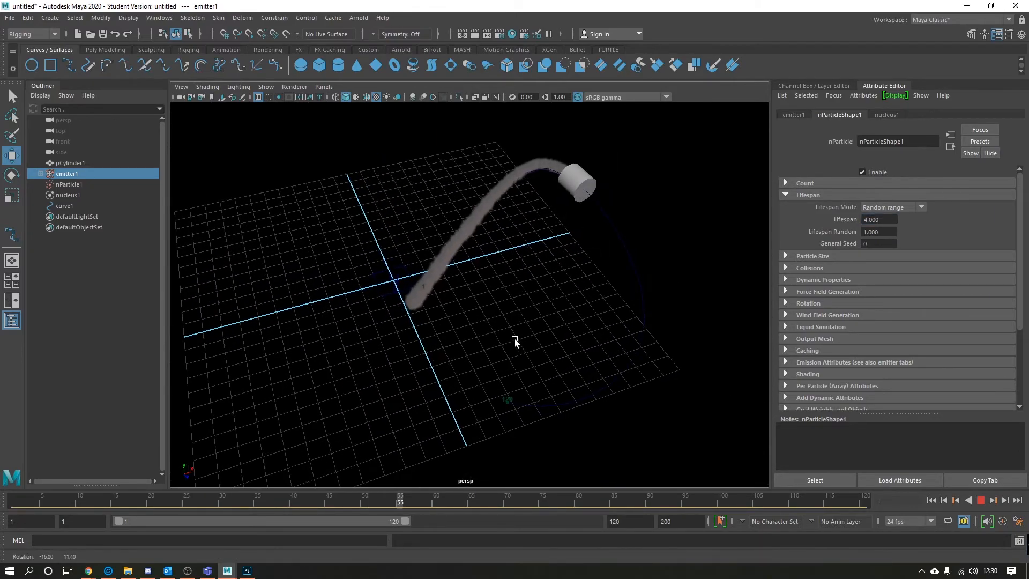
click(982, 501)
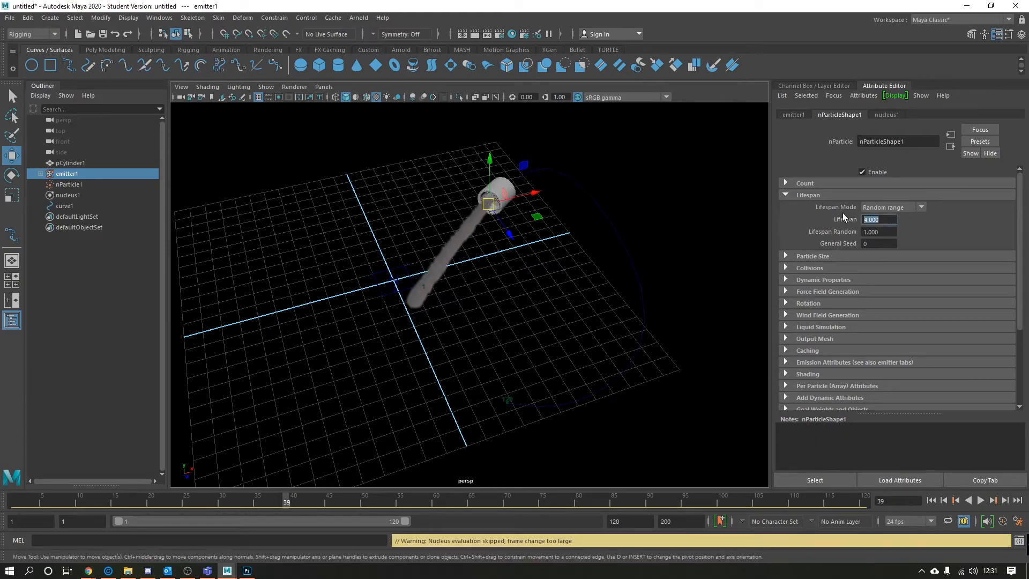
- Set the nParticles' Lifespan to 0.5 and Lifespan Random to 0.2, returning to the start frame
text(0.5)
key(Tab)
click(938, 501)
- Play the animation through to frame 120 and examine the smoke trail close up at the cylinder's opening
click(979, 501)
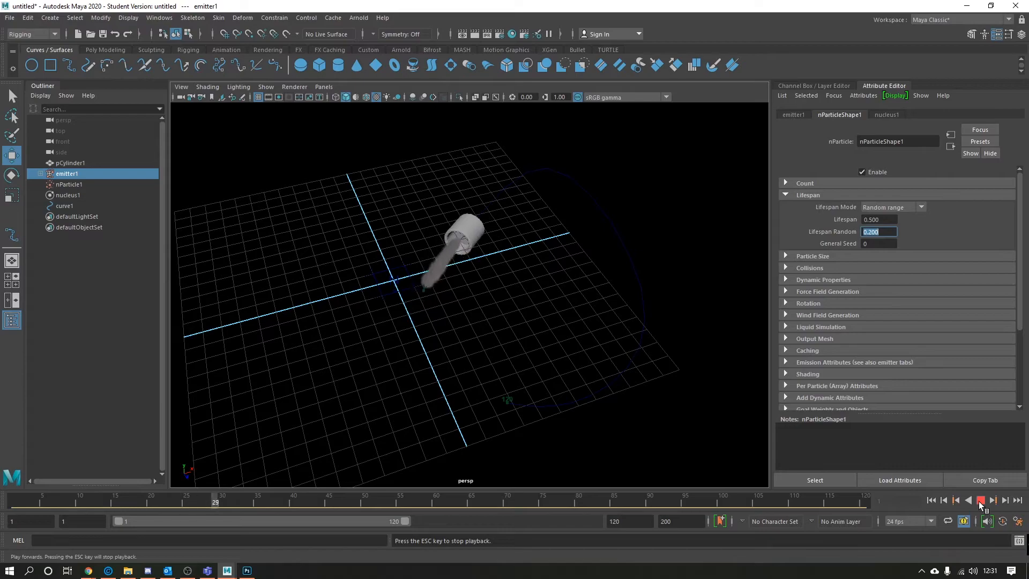
alt+drag(539, 299, 564, 284)
scroll(564, 285, up, 3)
alt+middle_drag(564, 286, 546, 288)
scroll(546, 290, down, 4)
click(981, 500)
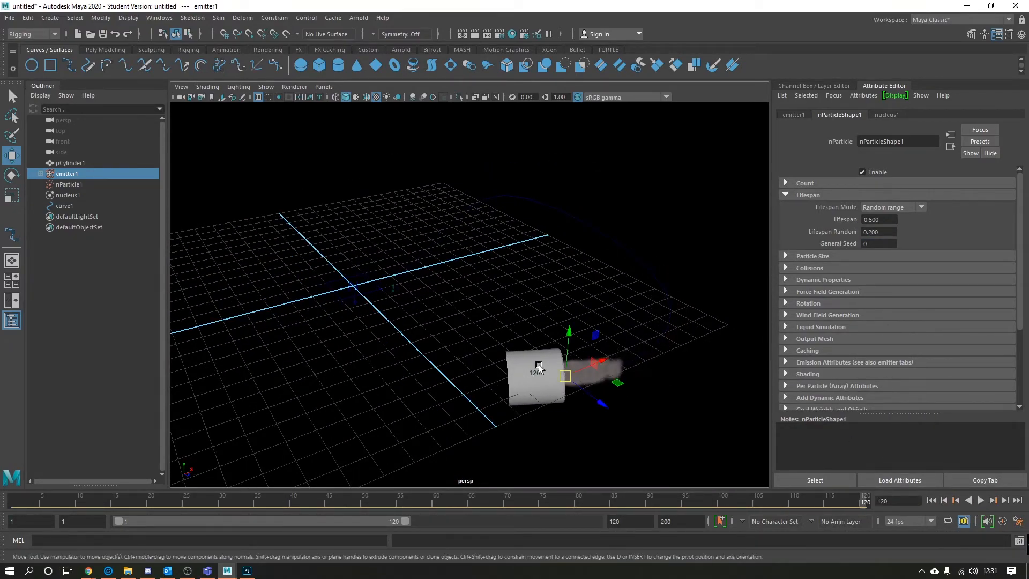
alt+middle_drag(576, 374, 400, 342)
scroll(429, 359, up, 5)
alt+middle_drag(453, 377, 479, 281)
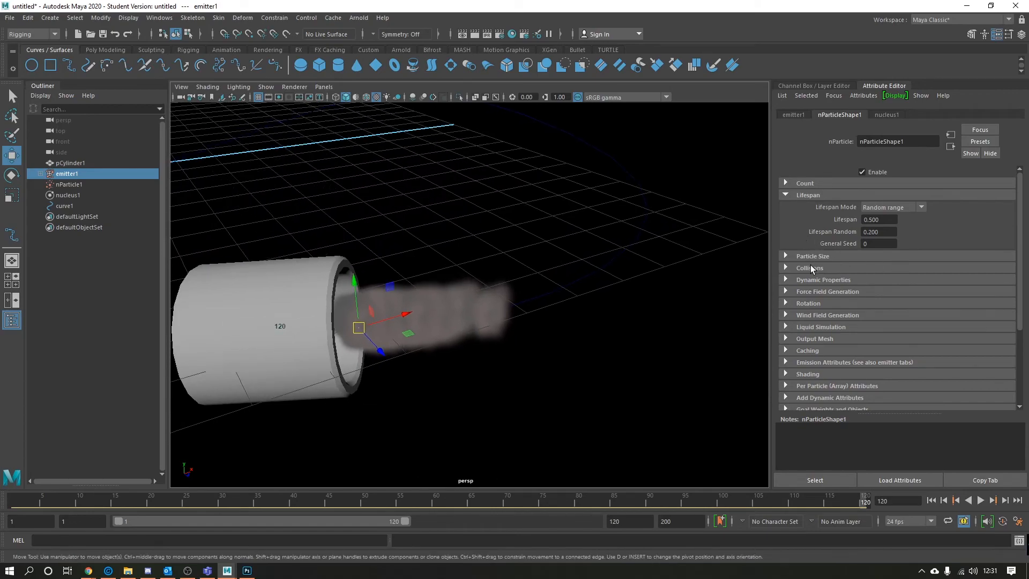
- Enable Self Collide for the nParticles and play the animation from frame 1 to check the smoke
click(814, 268)
click(864, 289)
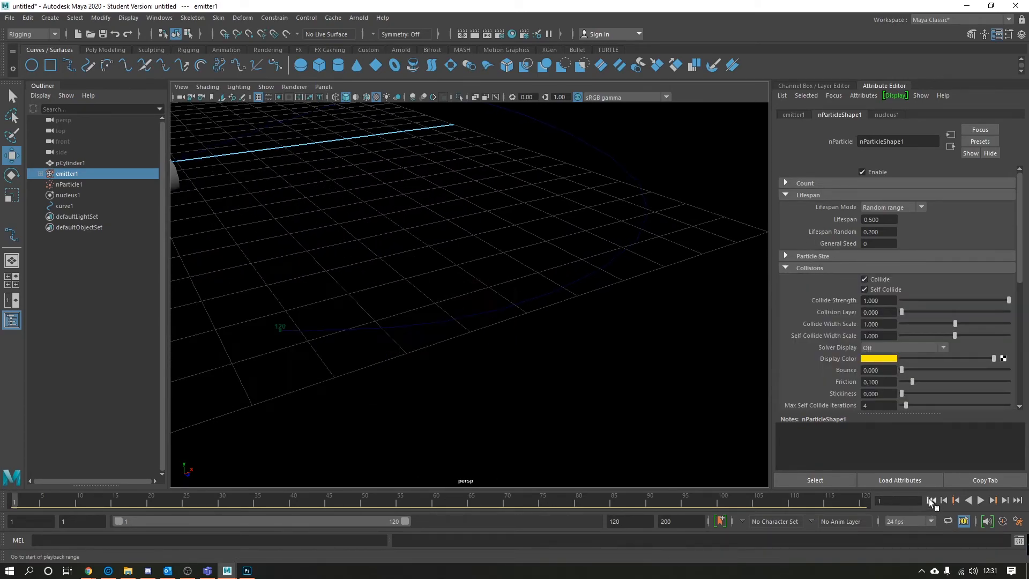
click(980, 500)
scroll(539, 274, down, 3)
alt+middle_drag(361, 289, 366, 340)
scroll(365, 340, up, 2)
click(980, 500)
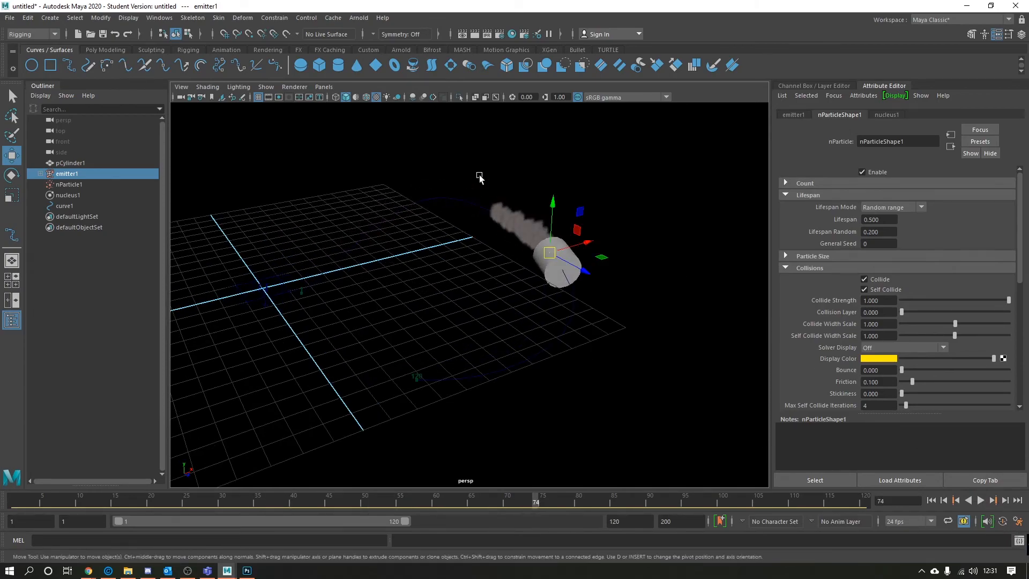
- Return to frame 1, switch to the FX menu set and try to add an Air field with the emitter selected
click(44, 35)
click(33, 63)
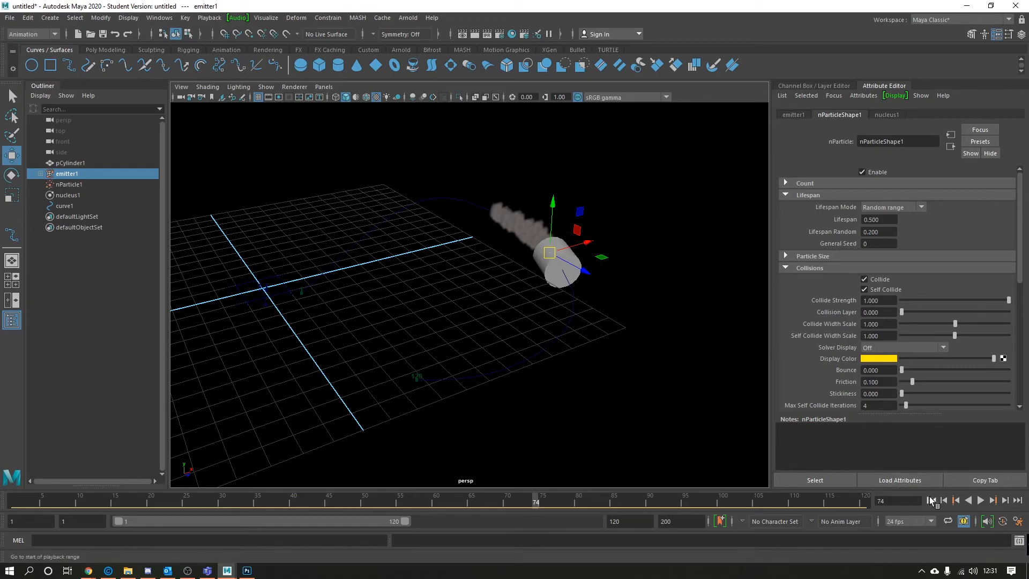
key(alt+shift+v)
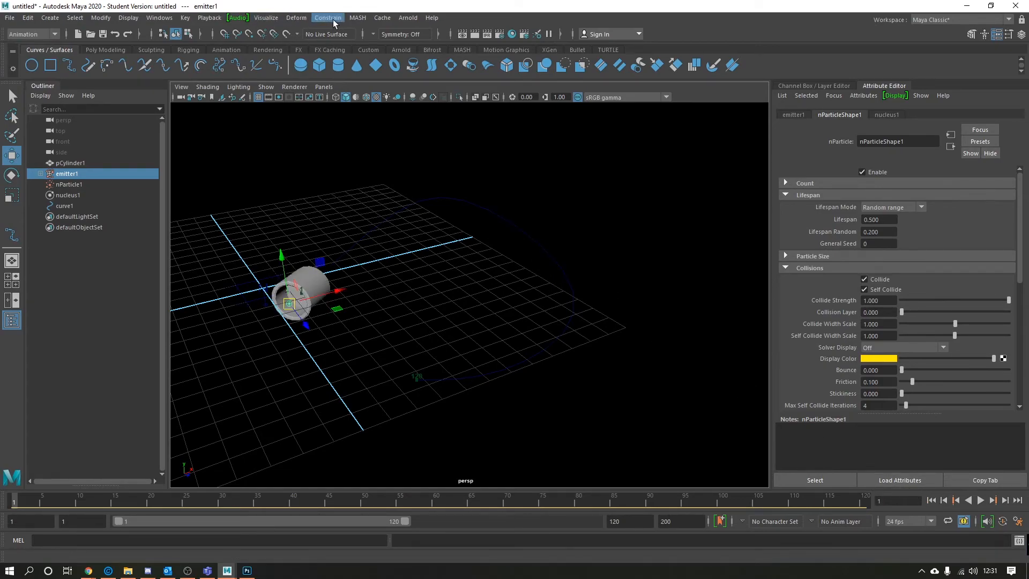
click(32, 34)
click(24, 74)
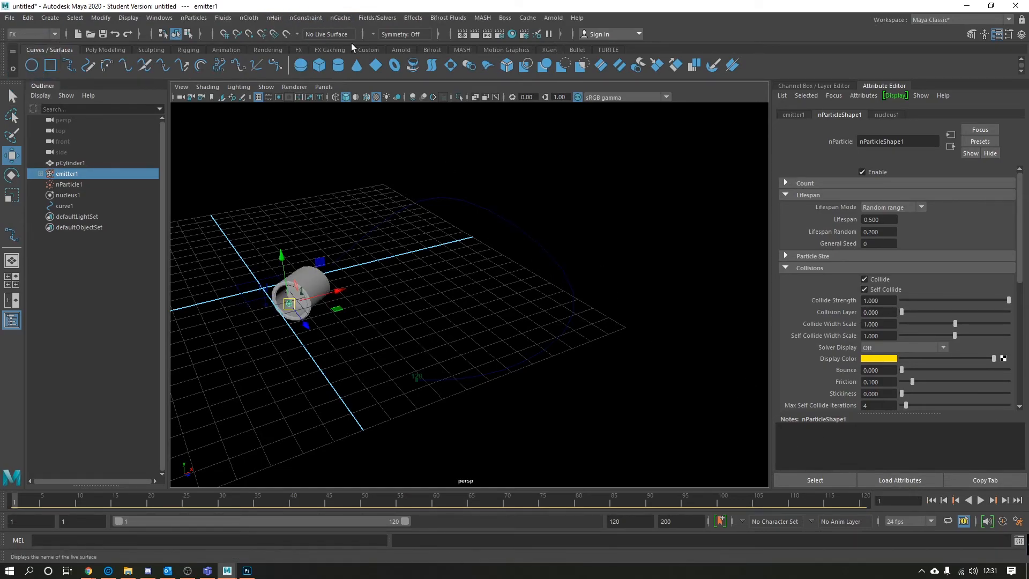
click(377, 17)
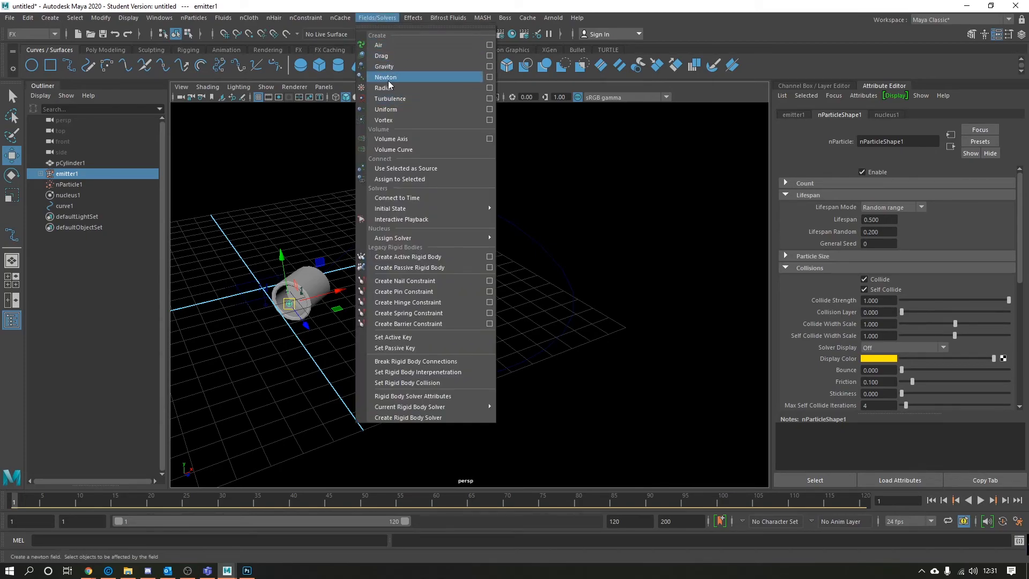
click(387, 46)
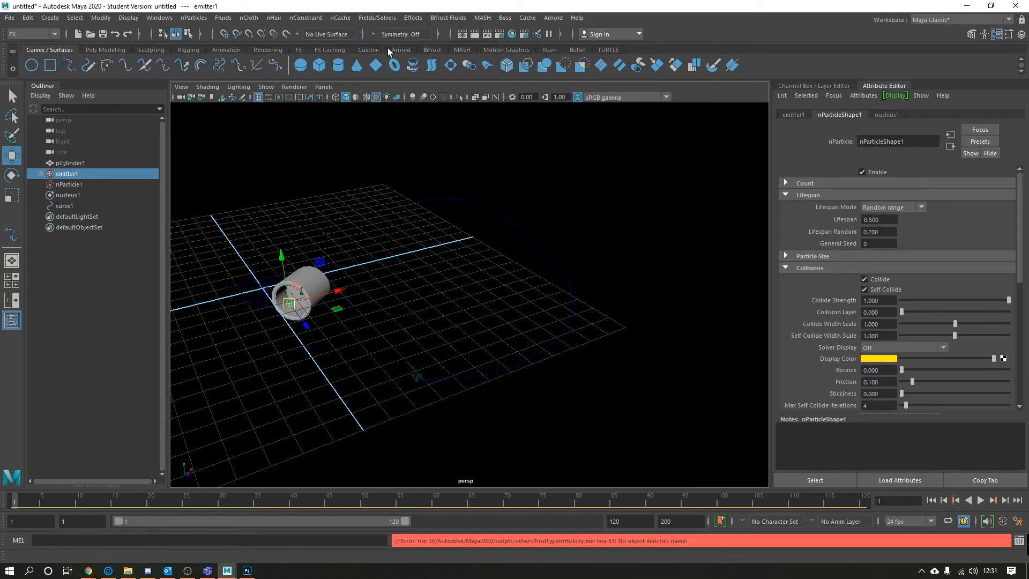
- Play to frame 16, select the emitted smoke nParticles and add an Air field to them
click(980, 500)
click(288, 313)
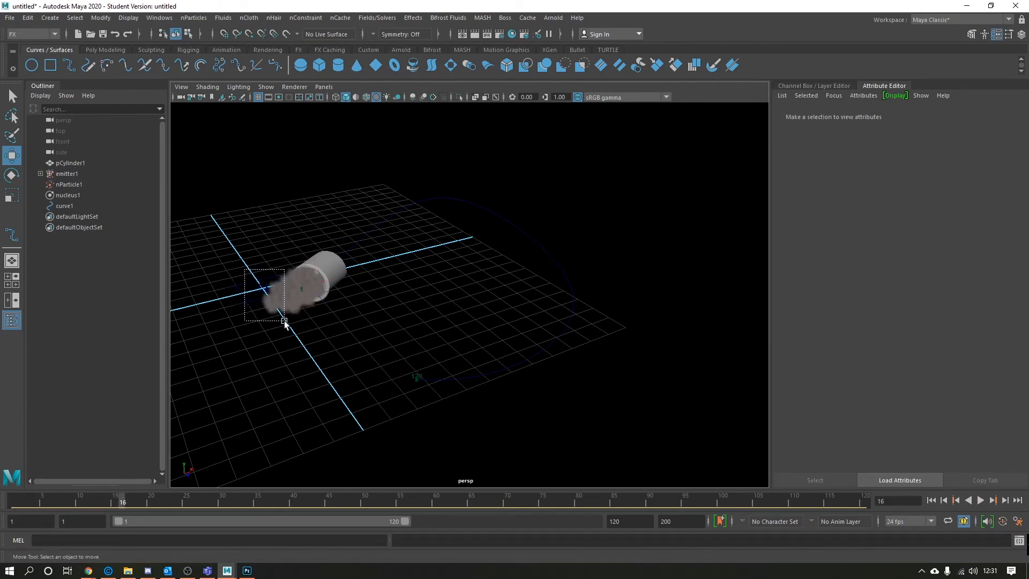
drag(283, 320, 284, 322)
click(376, 17)
click(386, 47)
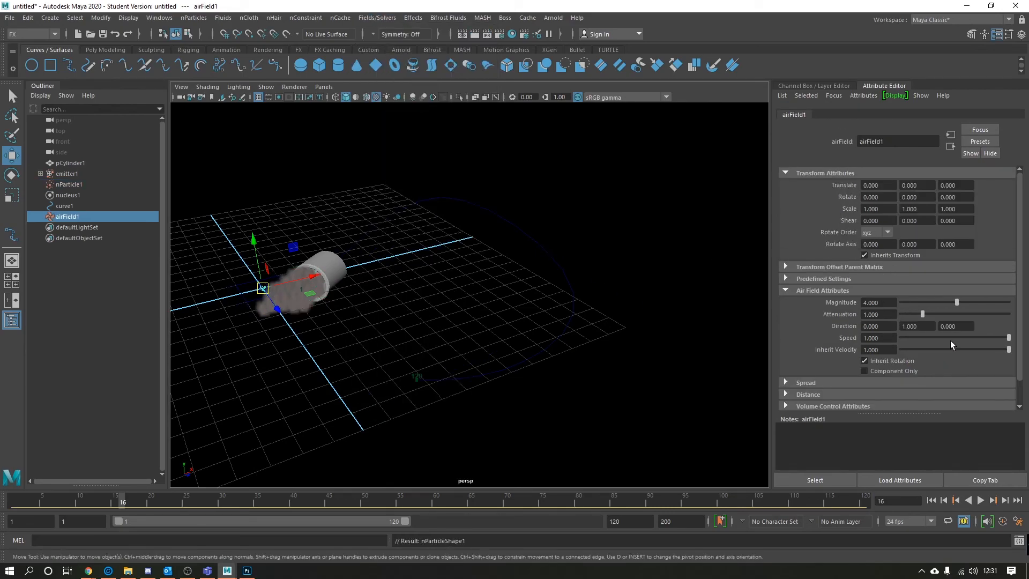
- Set the air field's Magnitude to -100 and play the animation to test it on the smoke
click(955, 501)
click(980, 500)
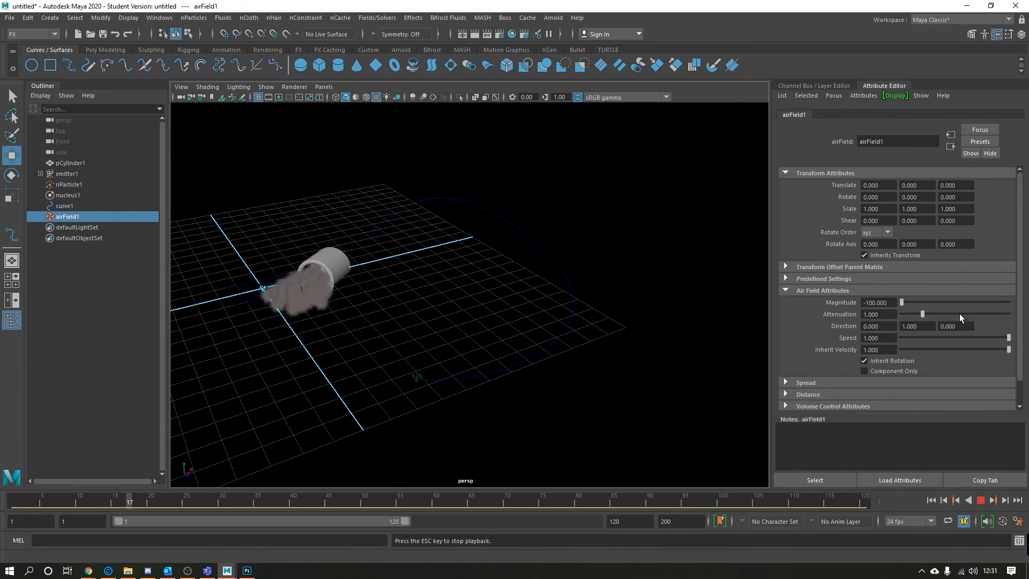